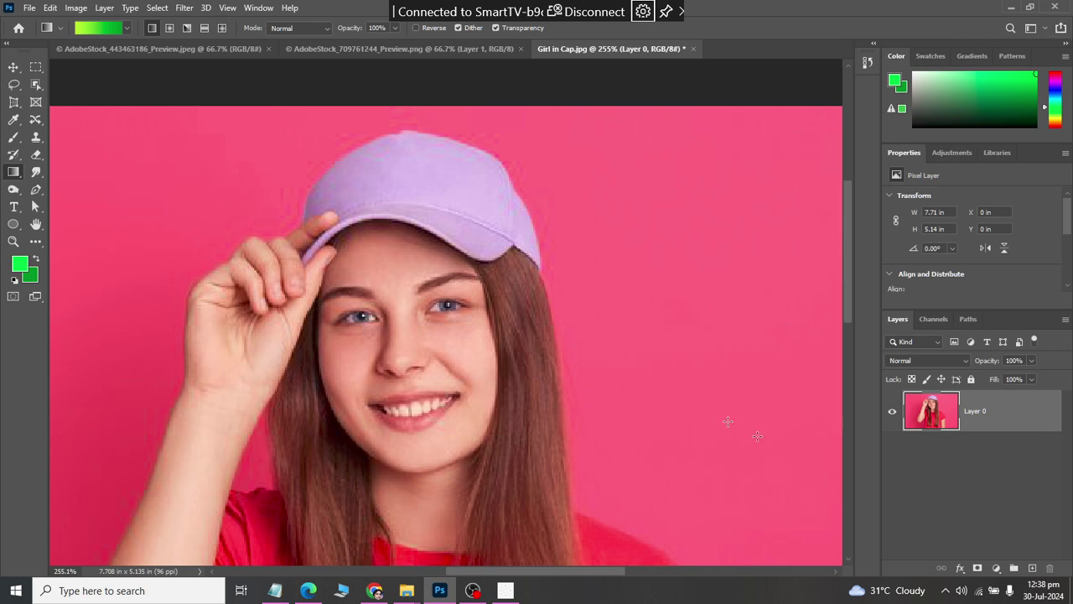
Use the Object Selection Tool in Lasso mode to outline the lavender cap, subtracting the fingertip on its brim
scroll(461, 281, "down", 2)
scroll(474, 290, "down", 2)
scroll(486, 298, "down", 2)
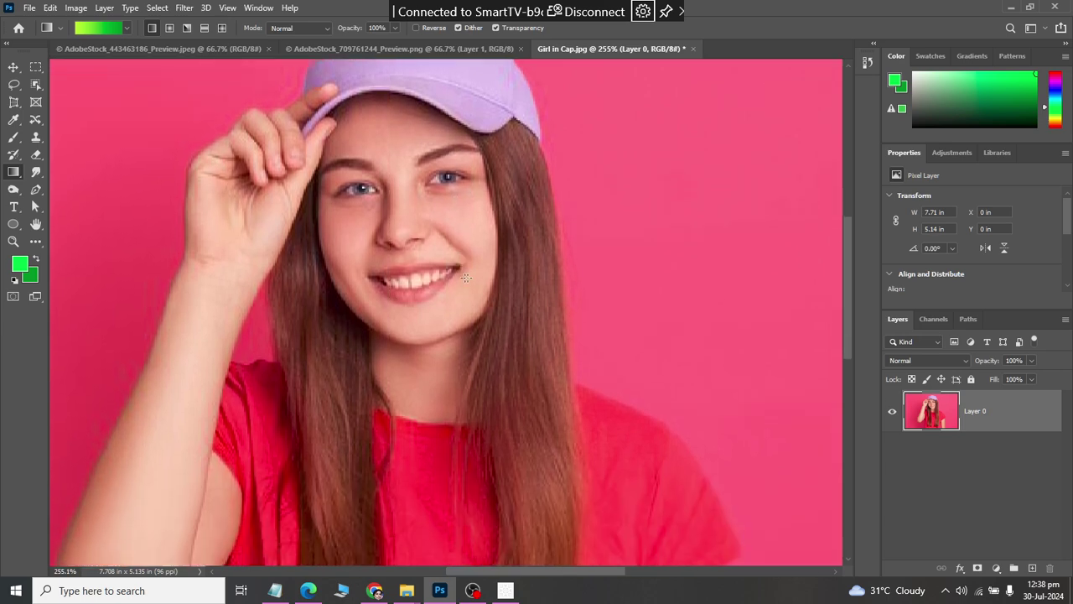
scroll(499, 308, "down", 2)
scroll(505, 315, "down", 2)
scroll(503, 319, "down", 2)
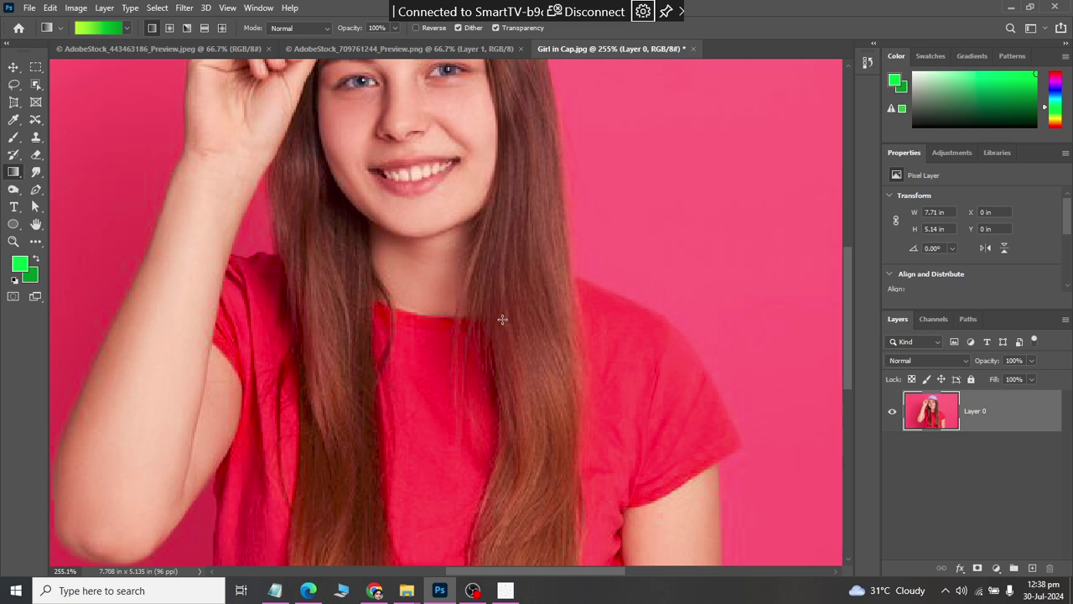
scroll(502, 319, "down", 2)
scroll(498, 302, "up", 1)
scroll(490, 218, "up", 1)
scroll(477, 130, "up", 1)
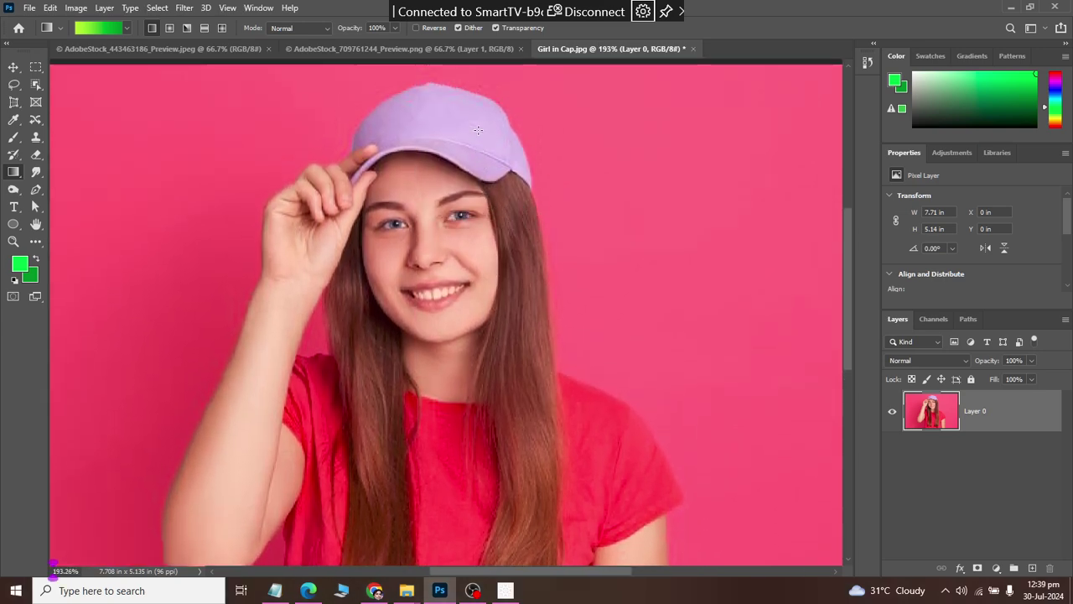
scroll(477, 130, "up", 1)
scroll(477, 130, "up", 1)
scroll(477, 130, "up", 1)
scroll(477, 130, "up", 1)
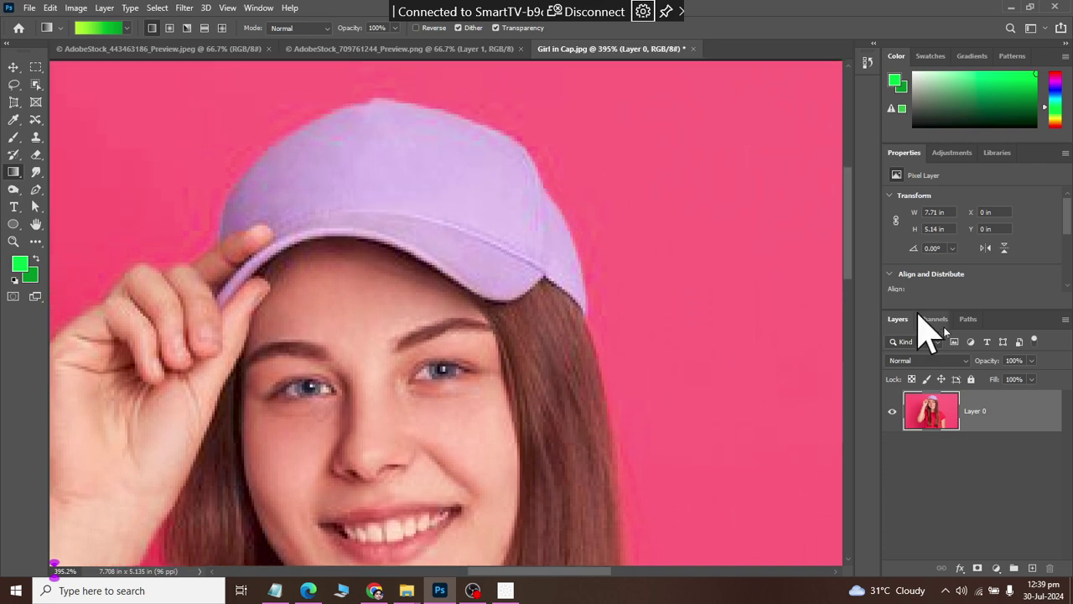
left_click(36, 84)
left_click(63, 84)
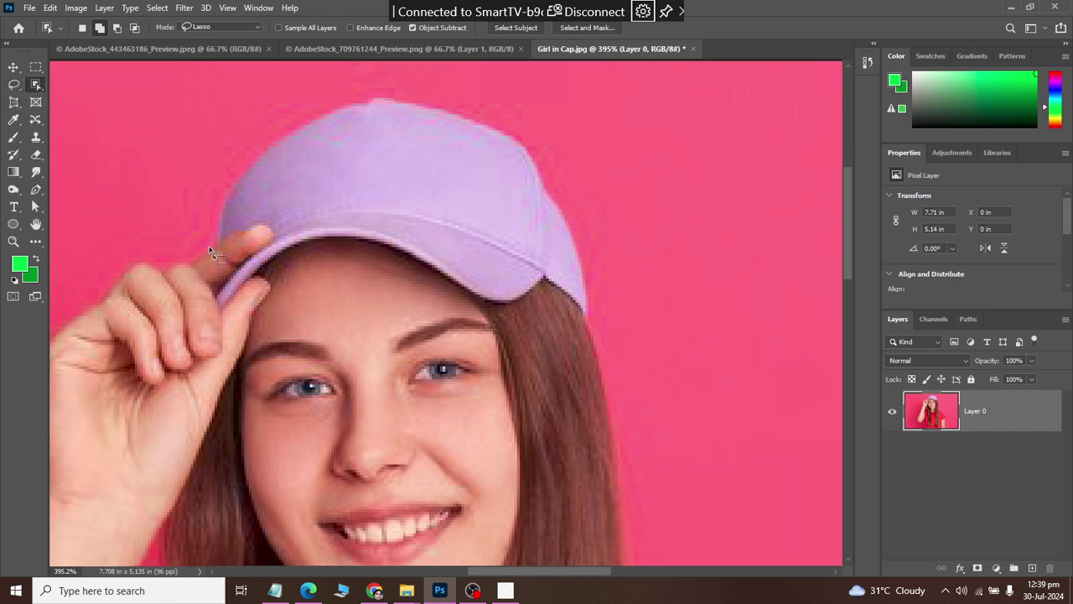
mouse_move(216, 239)
left_mouse_down()
mouse_move(331, 111)
mouse_move(376, 99)
mouse_move(438, 104)
mouse_move(540, 164)
mouse_move(585, 243)
mouse_move(587, 321)
left_mouse_up()
mouse_move(481, 301)
left_mouse_down()
mouse_move(385, 258)
mouse_move(281, 268)
left_mouse_up()
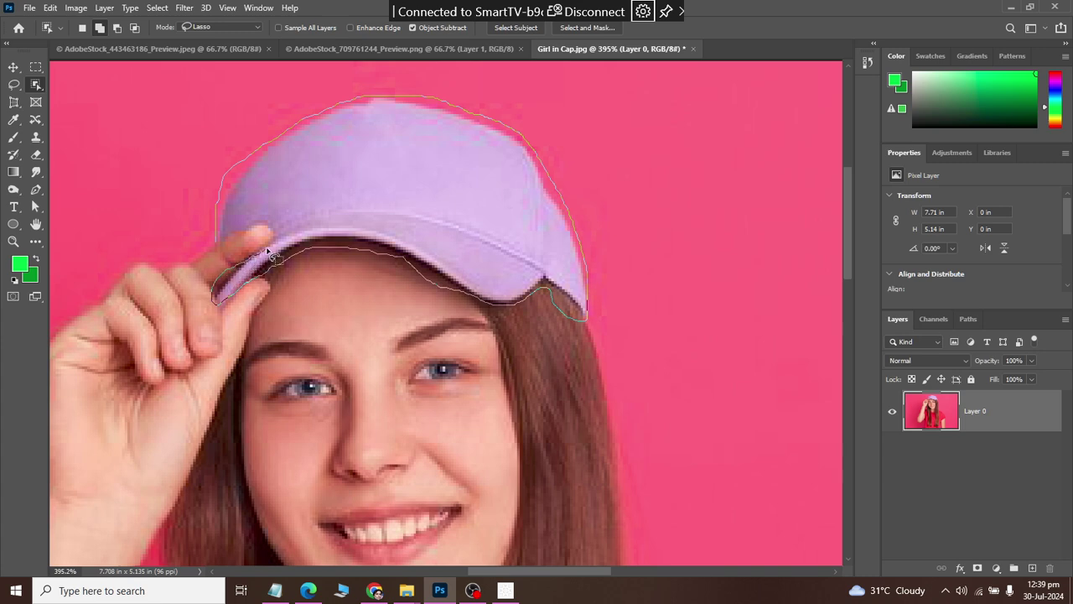
mouse_move(281, 233)
left_mouse_down()
mouse_move(249, 223)
mouse_move(220, 251)
left_mouse_up()
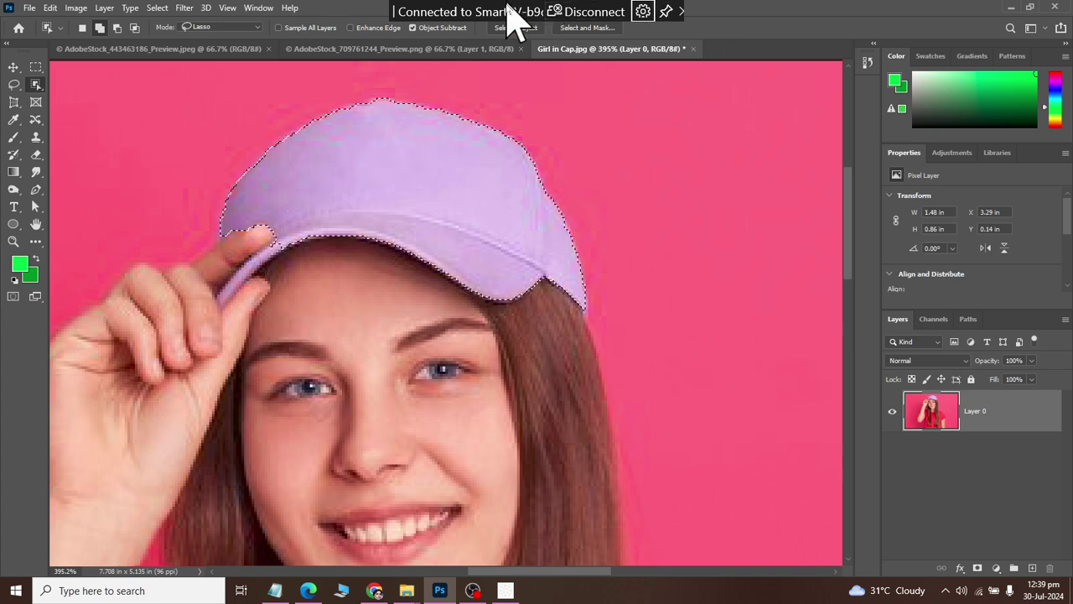
Add the thin brim strip below the fingers to the selection with the Lasso Tool
scroll(276, 270, "up", 2, "alt")
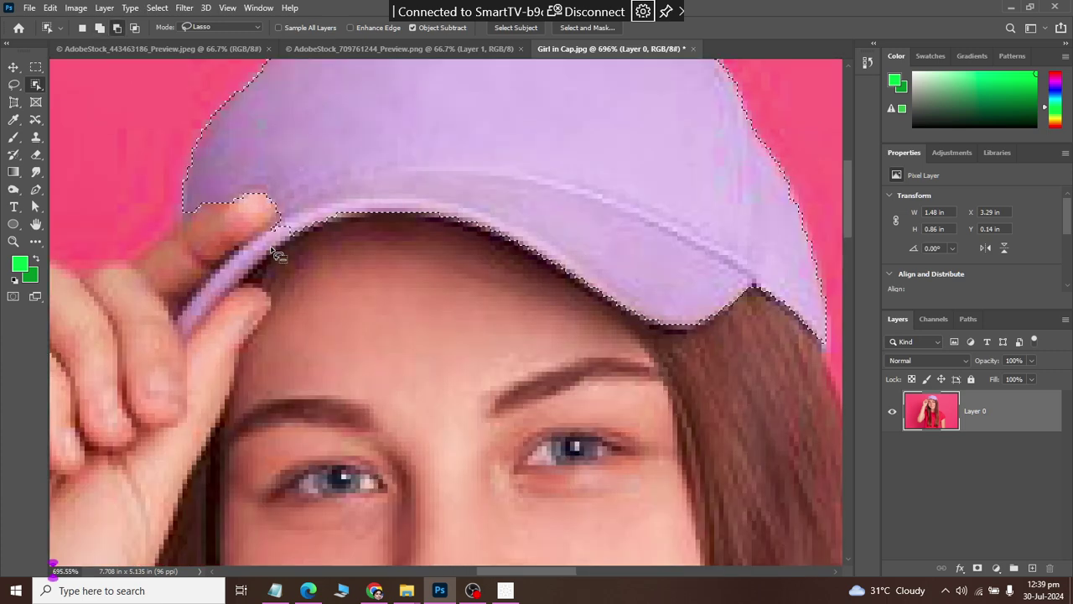
scroll(276, 255, "up", 1, "alt")
left_click(13, 84)
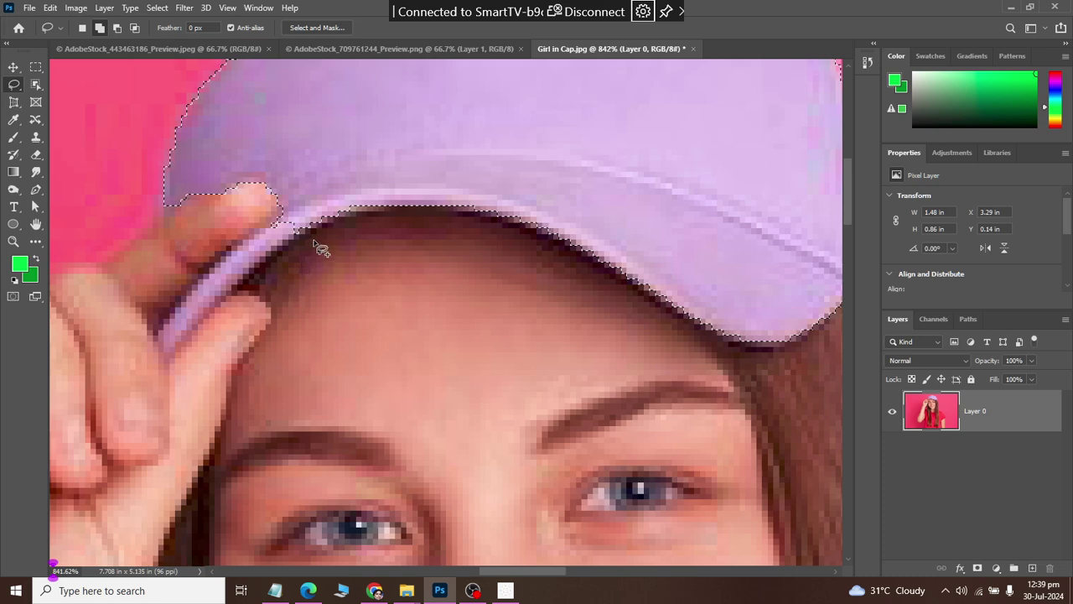
left_click_drag(300, 239, 232, 302)
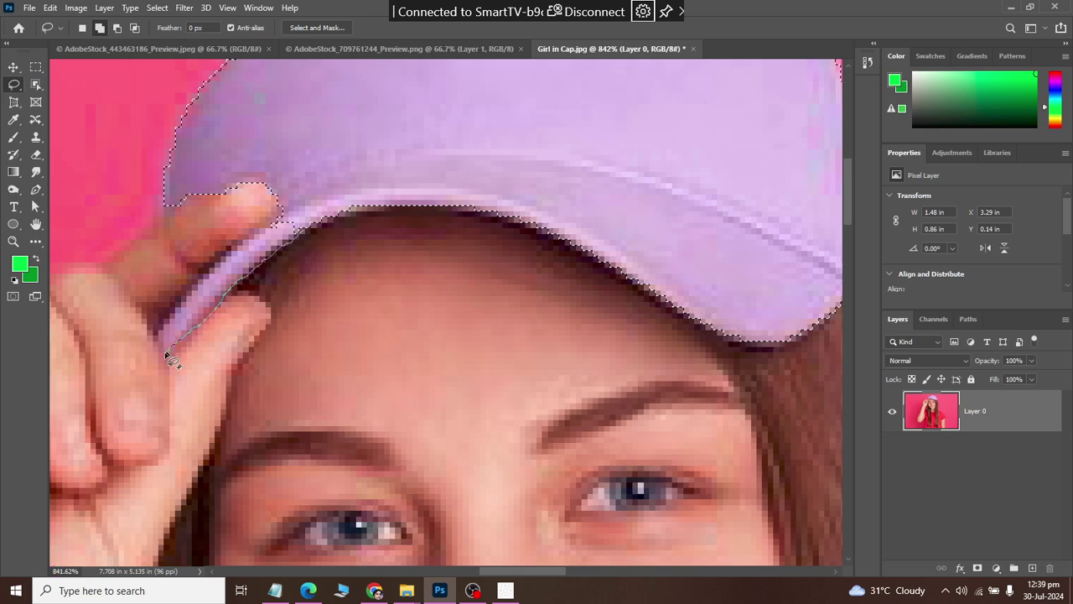
mouse_move(172, 329)
left_mouse_down()
mouse_move(275, 234)
mouse_move(277, 219)
left_mouse_up()
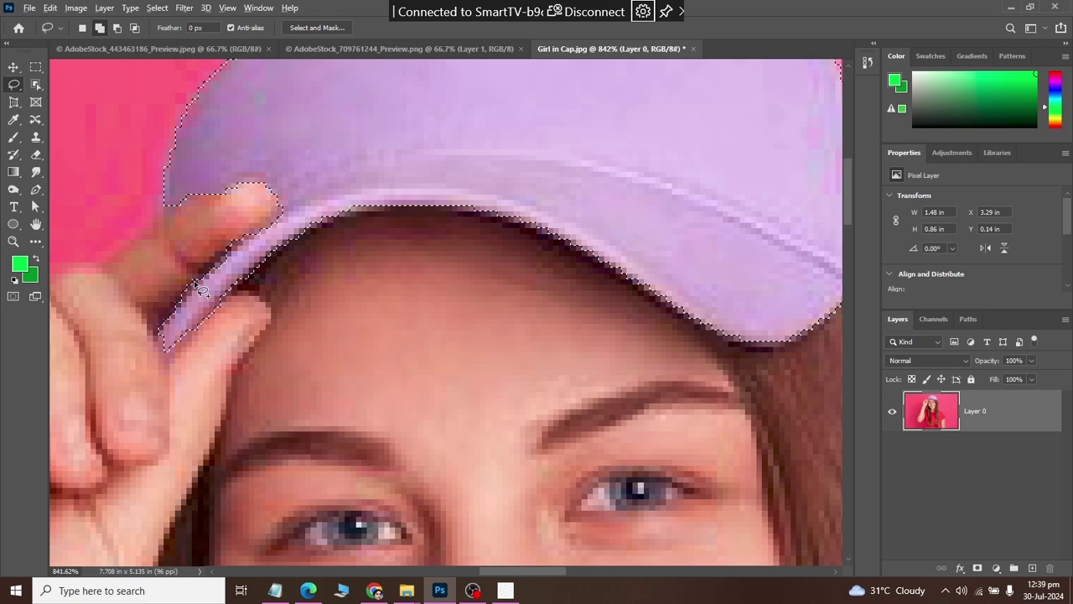
Touch up the selection edge where the fingertip meets the cap
scroll(244, 252, "up", 3)
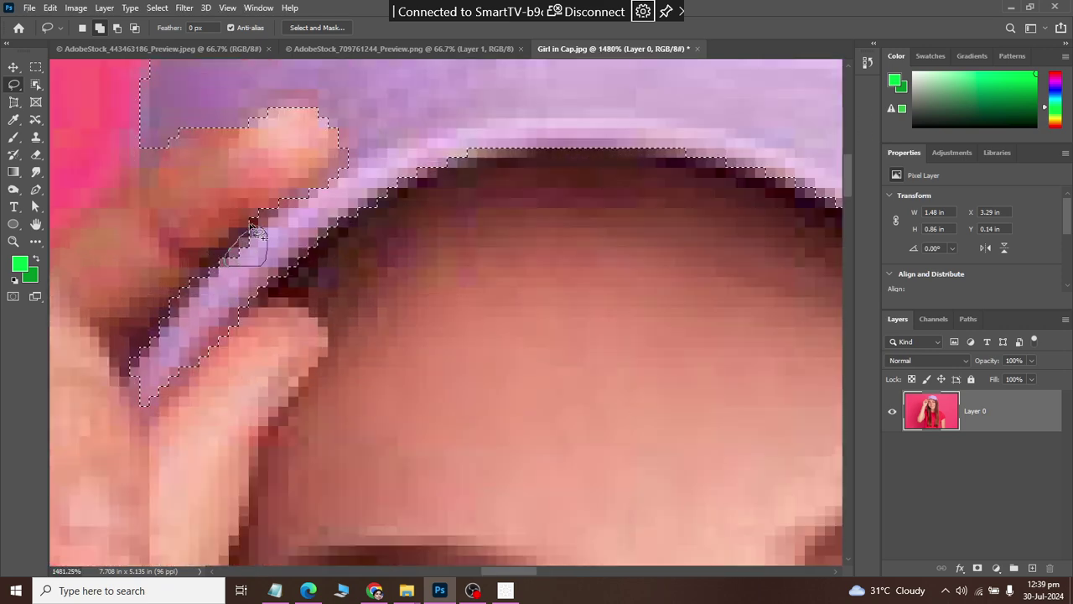
scroll(306, 247, "down", 2)
scroll(306, 255, "down", 2)
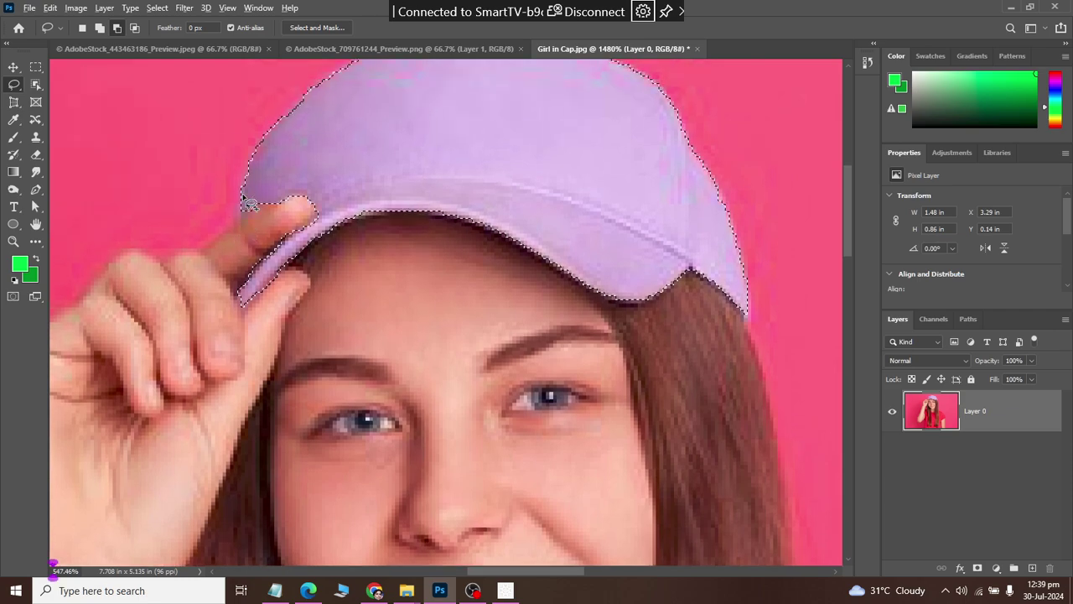
left_click_drag(248, 204, 242, 308)
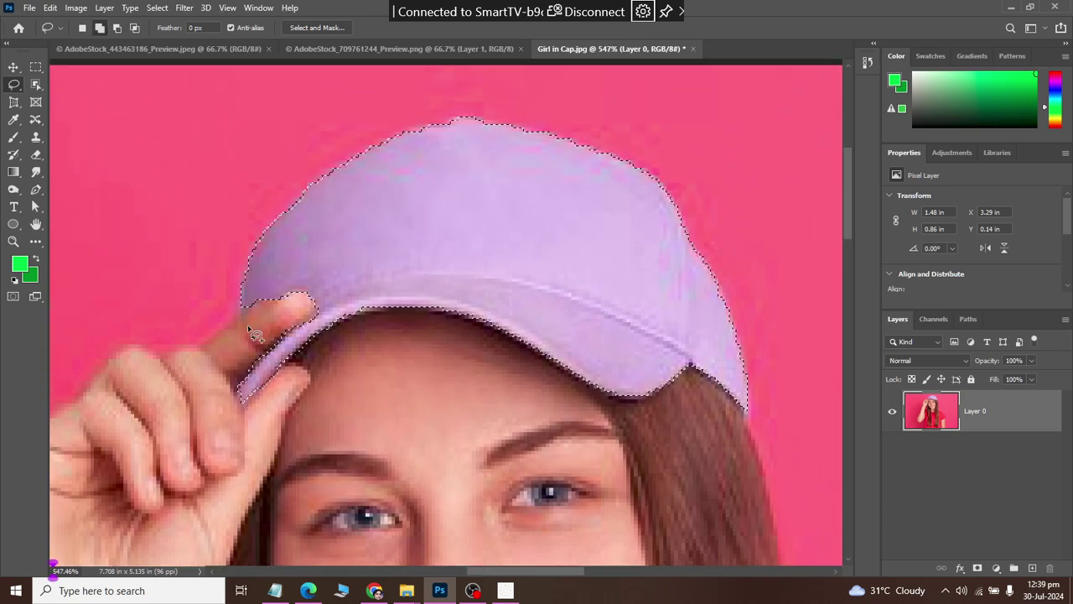
scroll(240, 307, "up", 2)
mouse_move(230, 302)
left_mouse_down()
mouse_move(272, 260)
mouse_move(300, 251)
left_mouse_up()
scroll(299, 252, "down", 4)
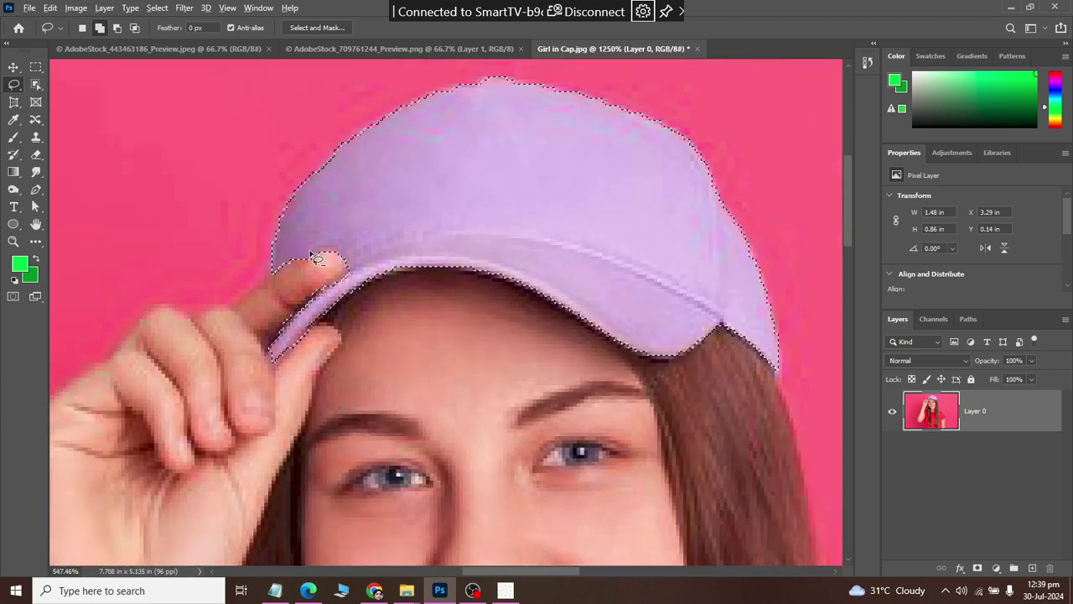
scroll(419, 299, "down", 3)
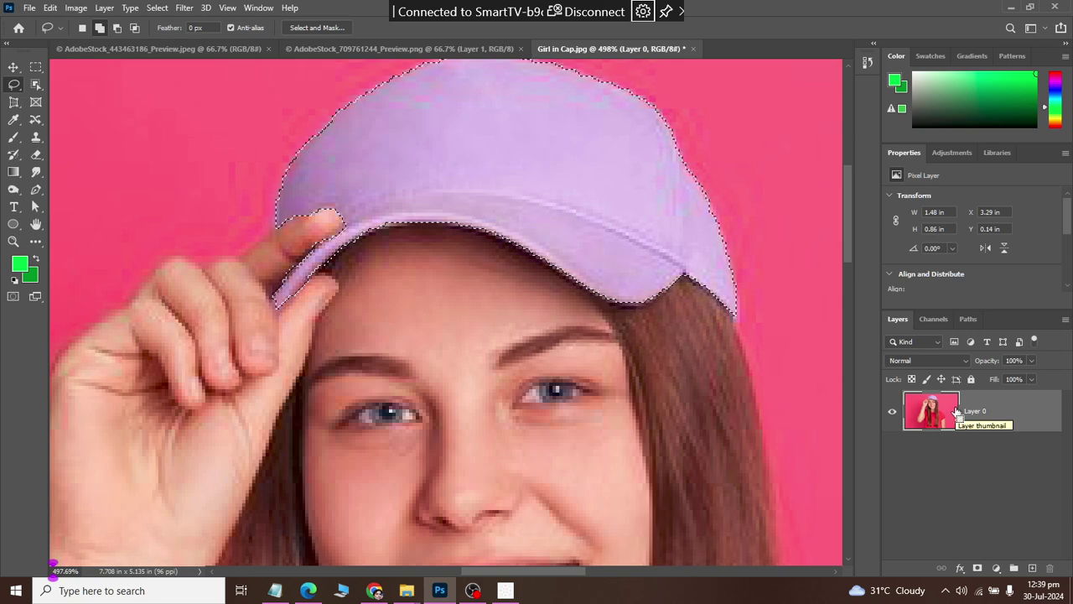
Copy the cap to Layer 1, desaturate it to grey, and reload its selection
key("ctrl+j")
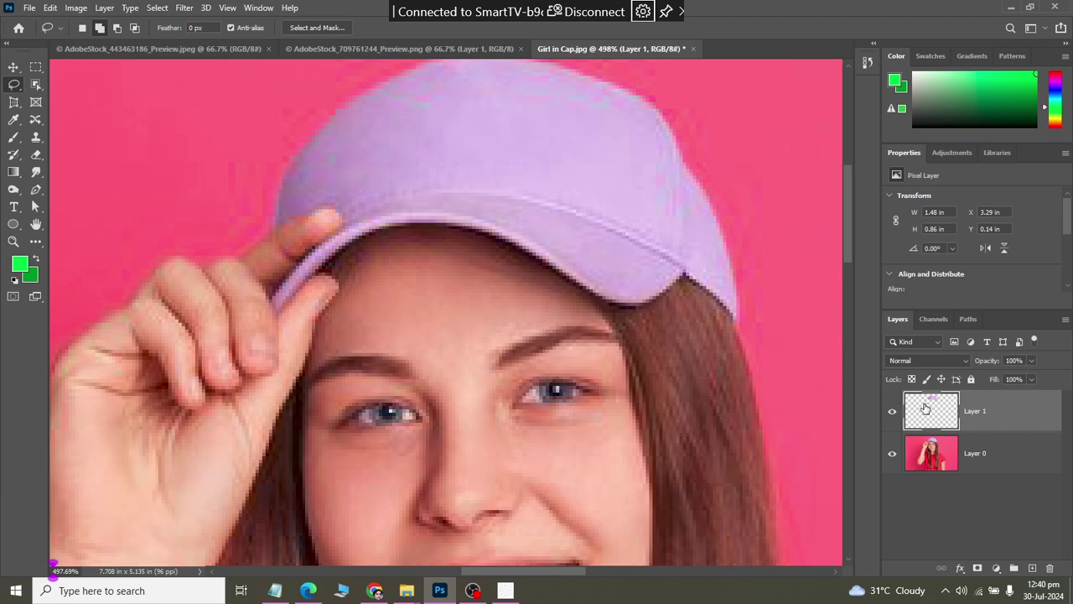
left_click(76, 8)
mouse_move(107, 55)
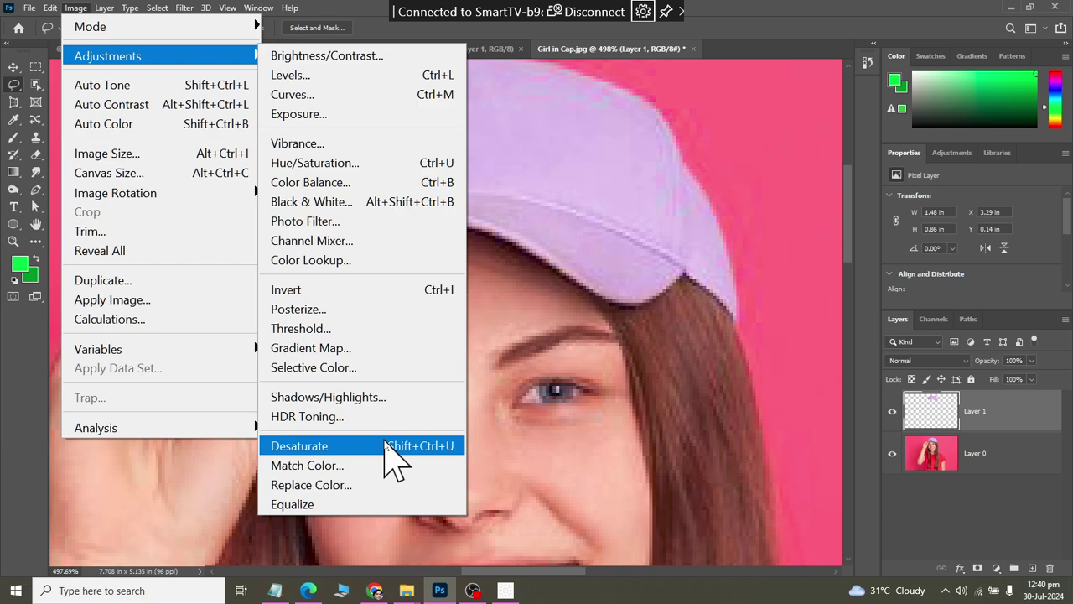
left_click(388, 444)
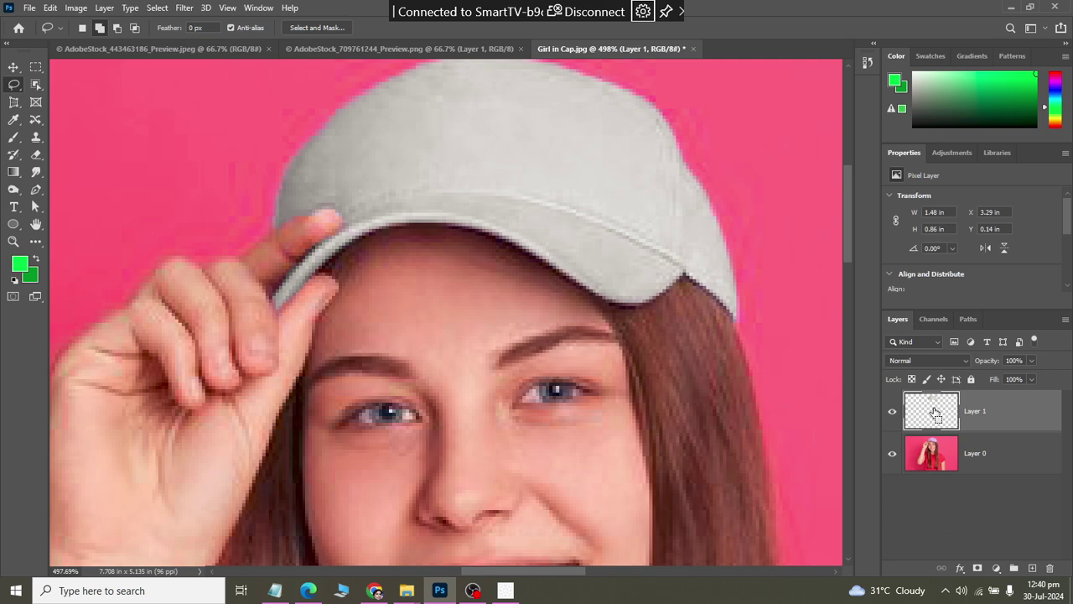
left_click(935, 413, "ctrl")
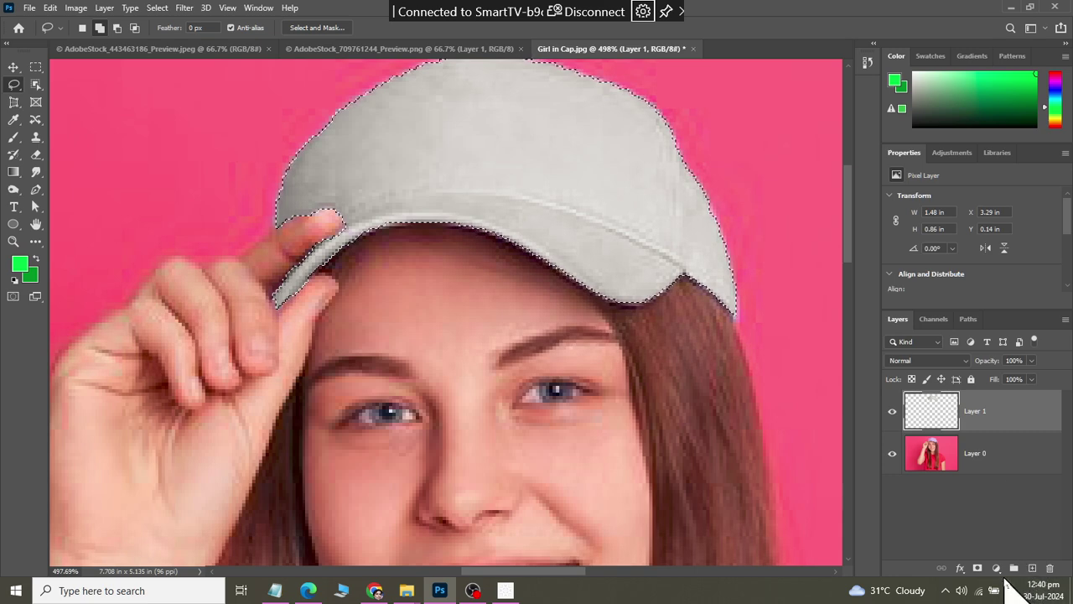
Start a Solid Color fill layer, then cancel it
left_click(996, 567)
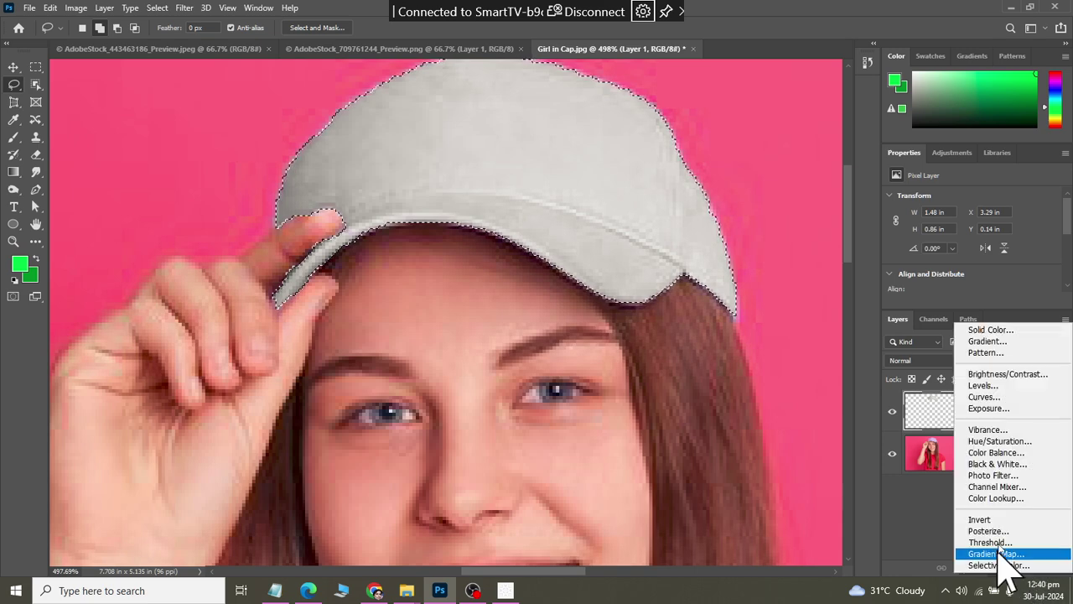
left_click(998, 330)
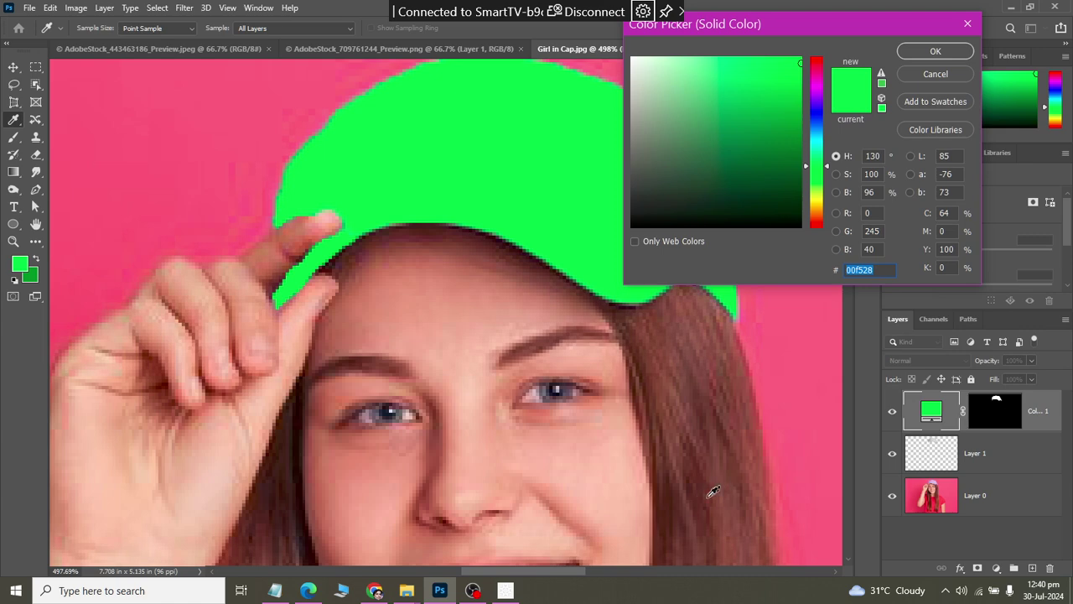
left_click(936, 73)
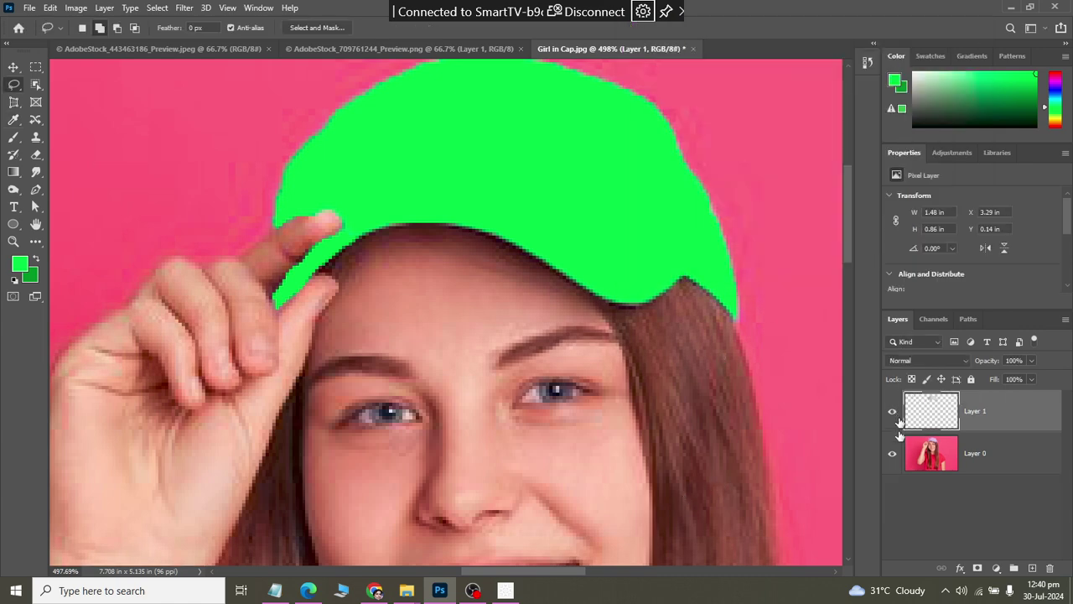
scroll(528, 436, "down", 2)
scroll(535, 428, "down", 1)
scroll(532, 423, "down", 1)
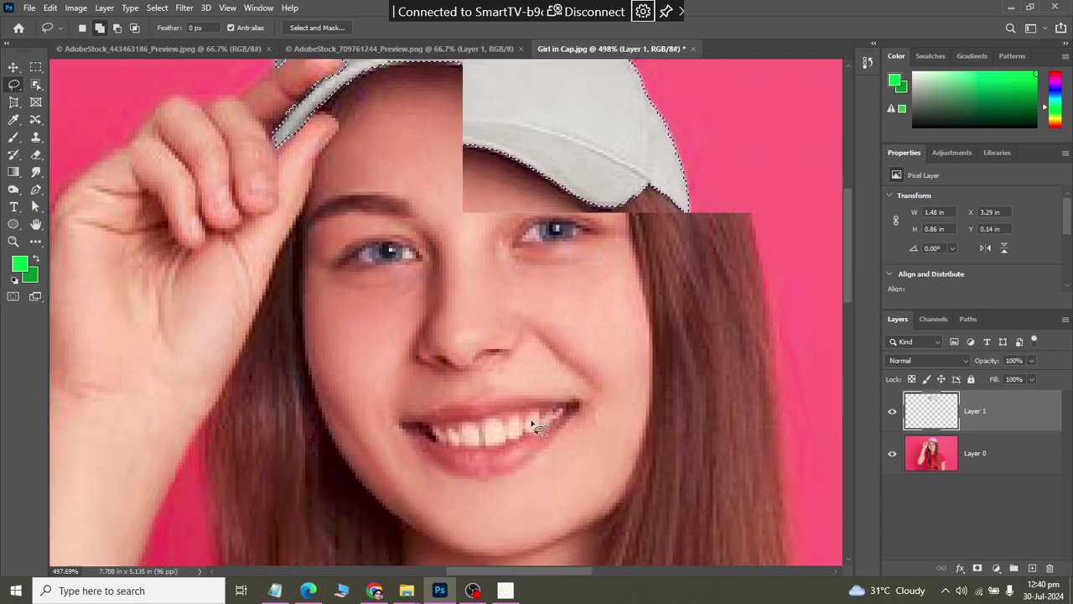
scroll(532, 425, "down", 5)
scroll(570, 442, "down", 1)
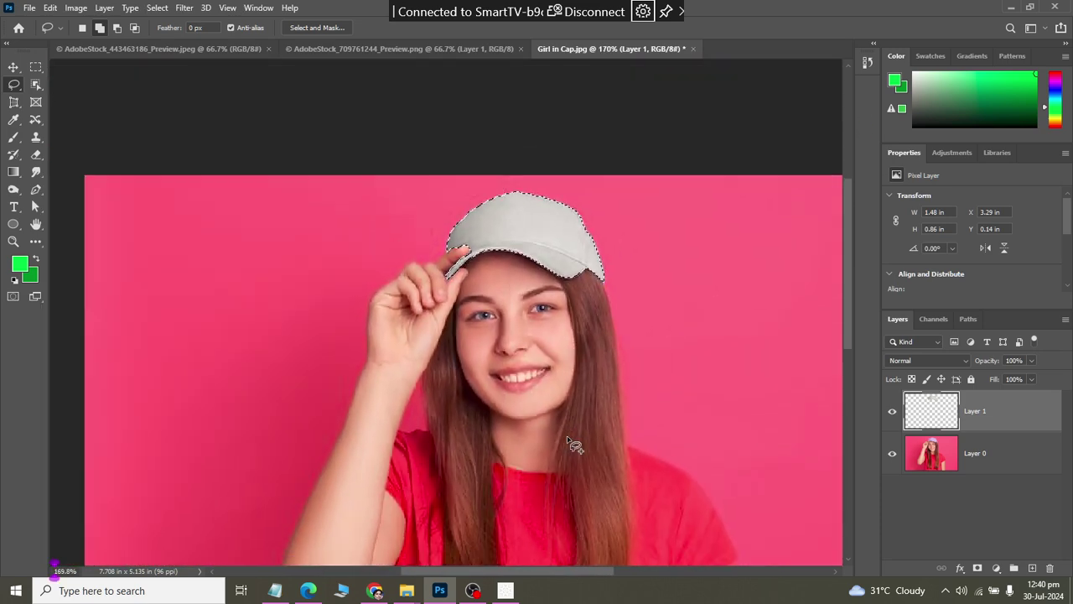
Add a Solid Color fill layer using the red sampled from her shirt
left_click(996, 568)
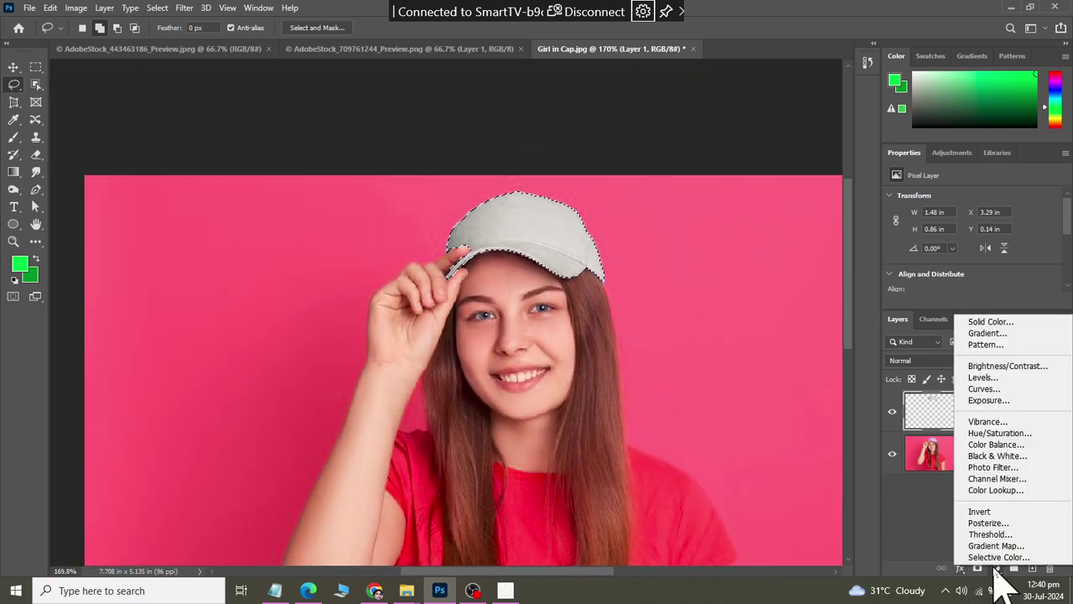
left_click(990, 322)
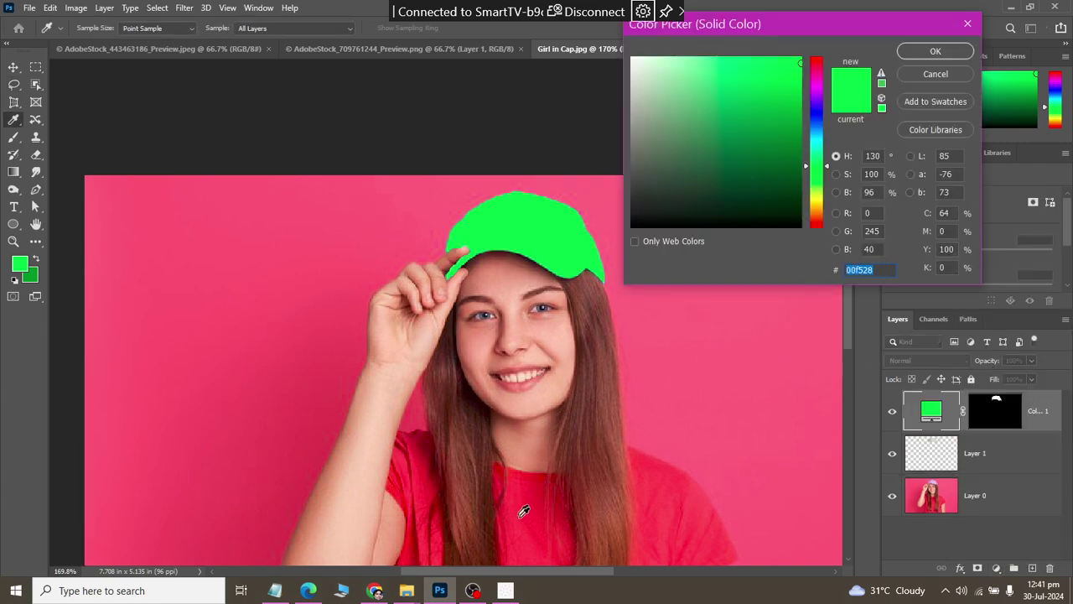
left_click(531, 514)
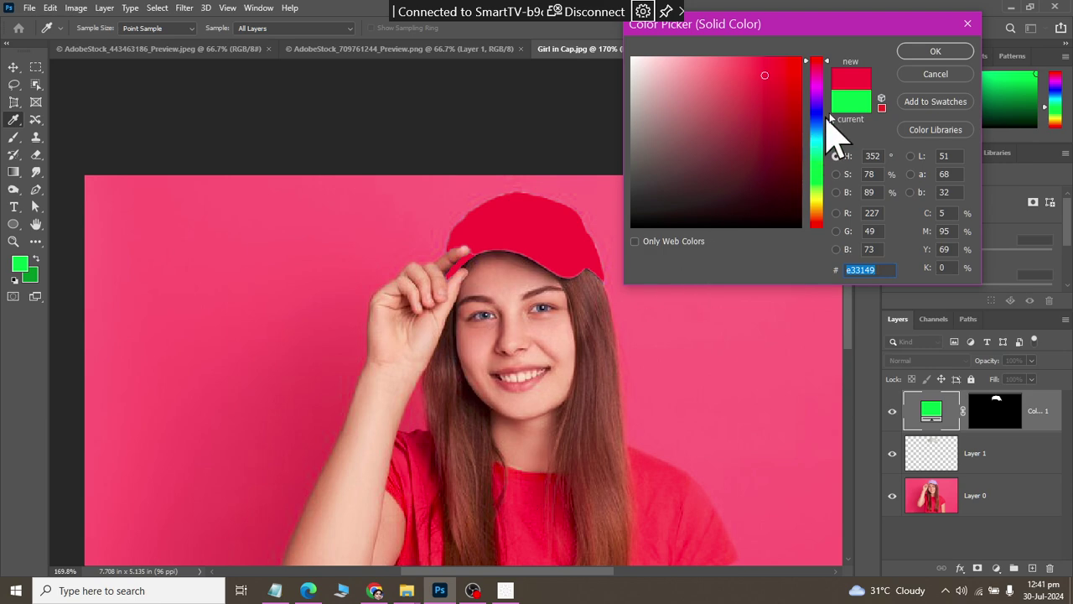
left_click(919, 51)
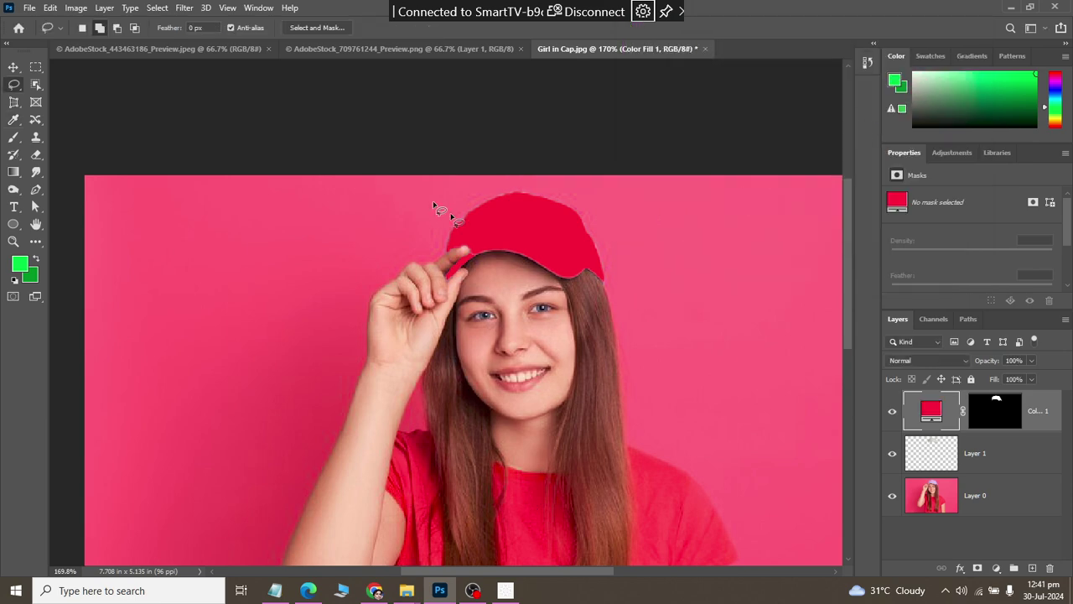
Set the Color Fill 1 layer's blend mode to Multiply
scroll(453, 191, "up", 2)
scroll(453, 192, "up", 2)
scroll(454, 191, "up", 1)
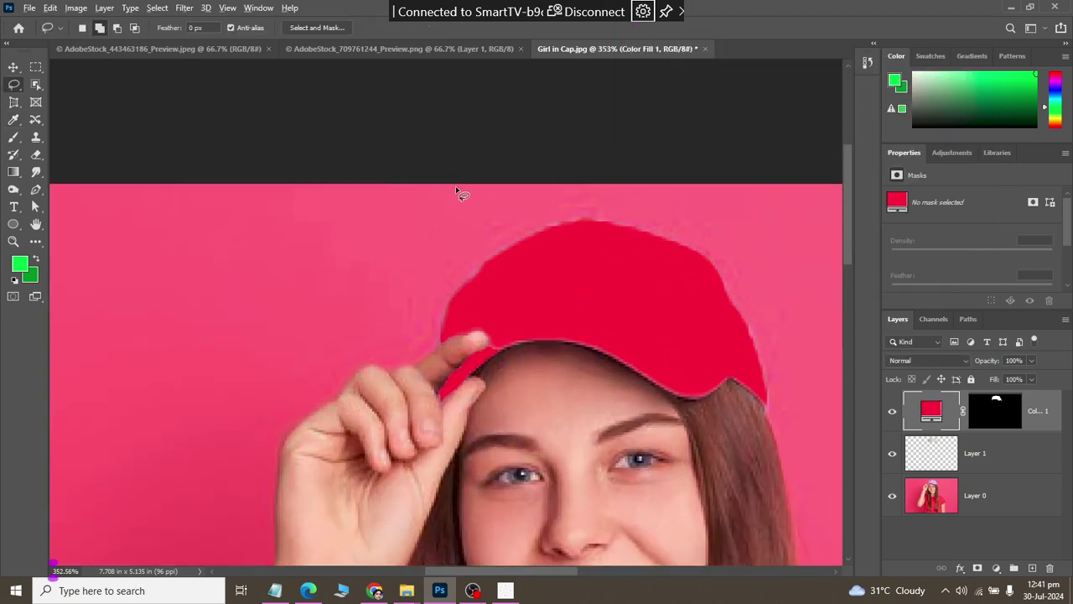
scroll(457, 195, "up", 1)
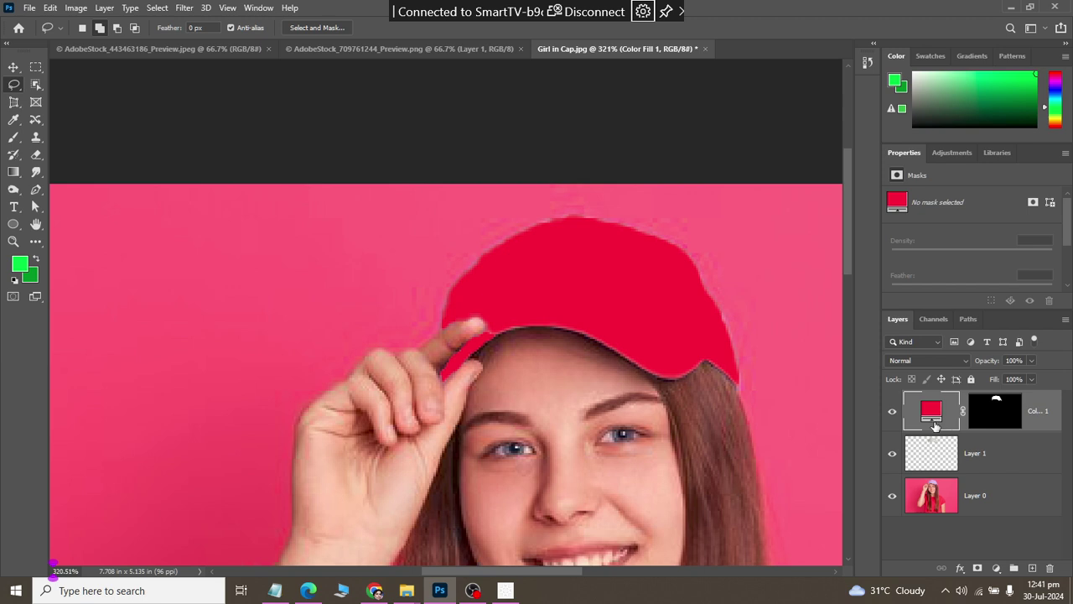
left_click(940, 362)
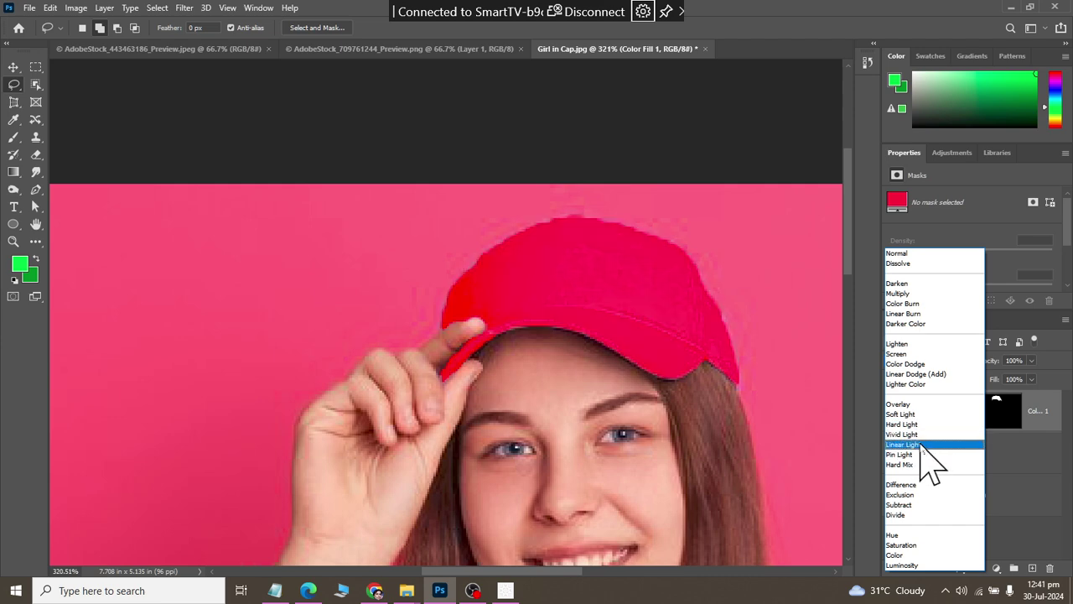
left_click(915, 295)
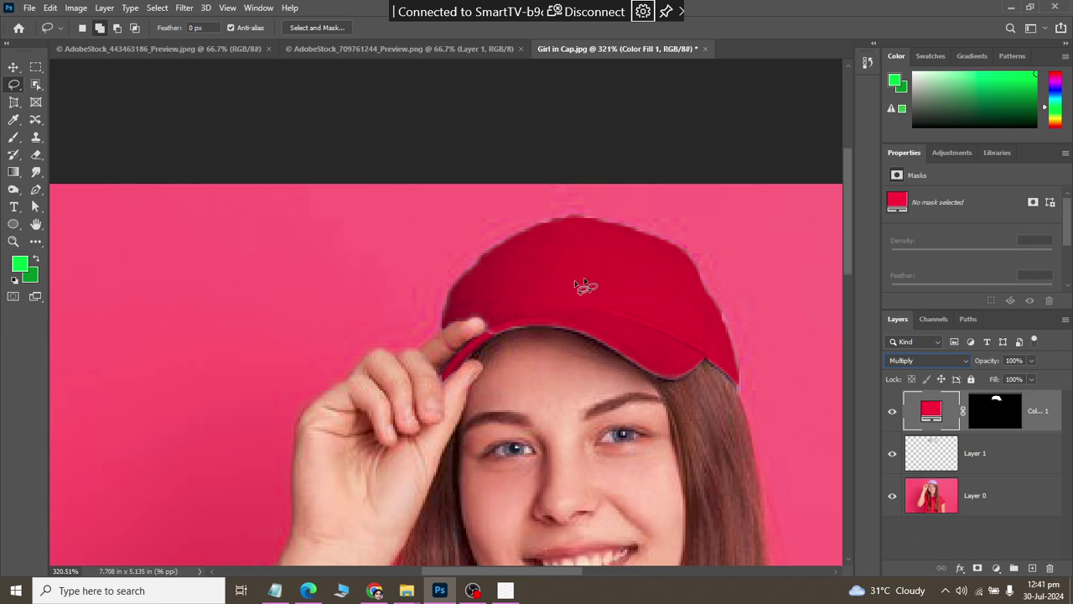
left_click(13, 67)
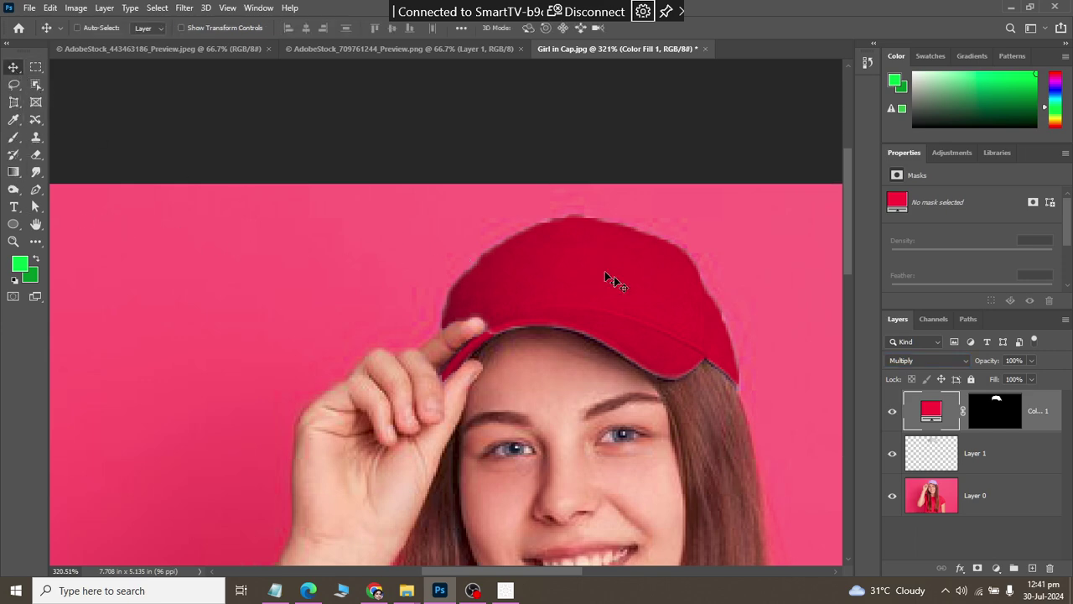
Target the fill layer's mask and switch to the Brush tool
scroll(611, 283, "up", 2)
scroll(687, 287, "up", 2)
scroll(687, 302, "right", 2)
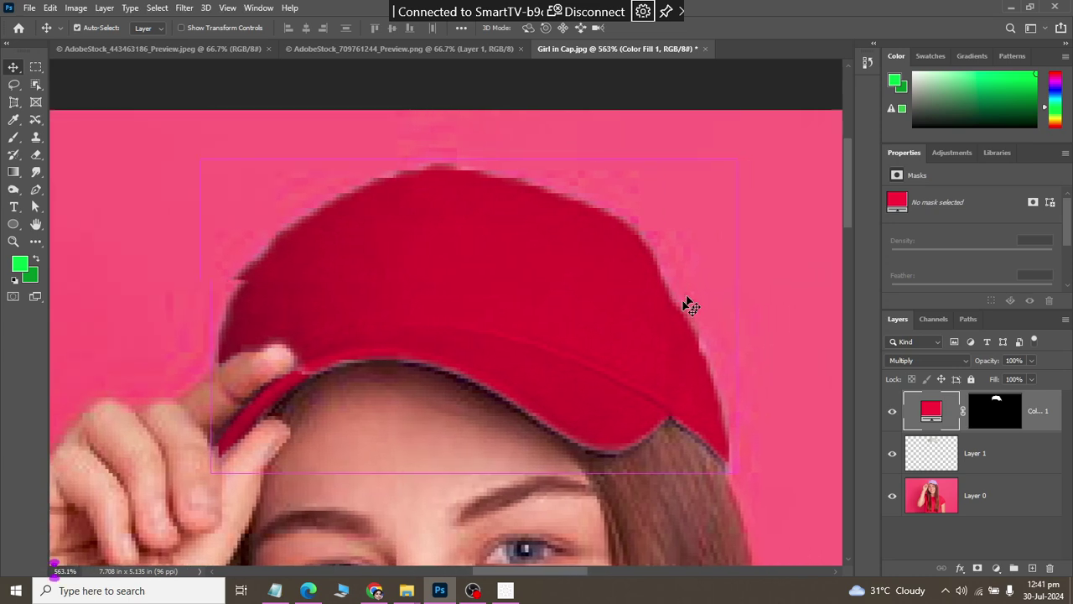
scroll(691, 369, "right", 1)
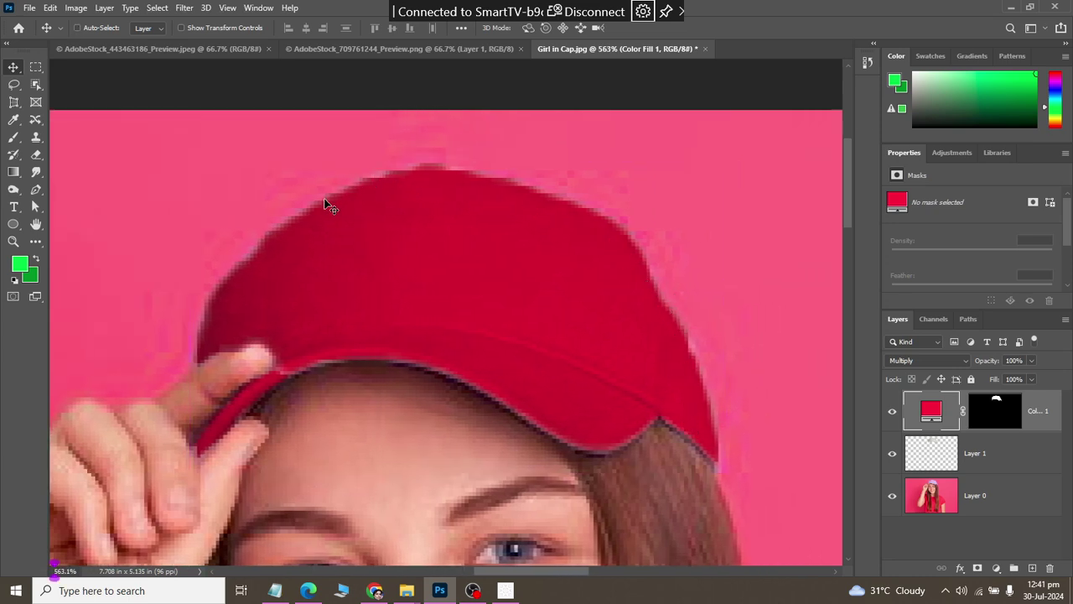
left_click(994, 409)
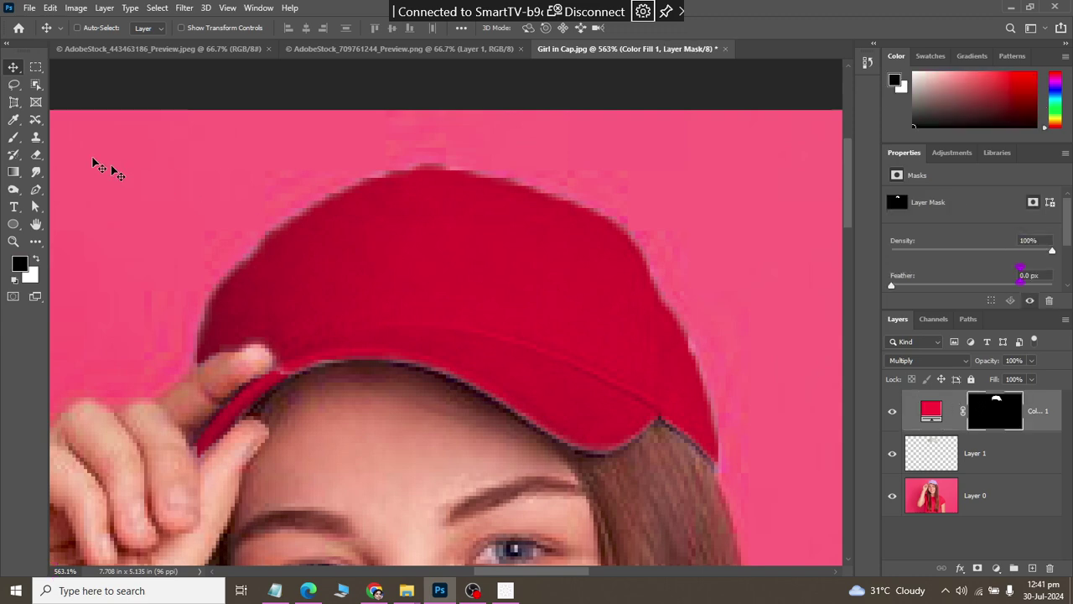
right_click(14, 139)
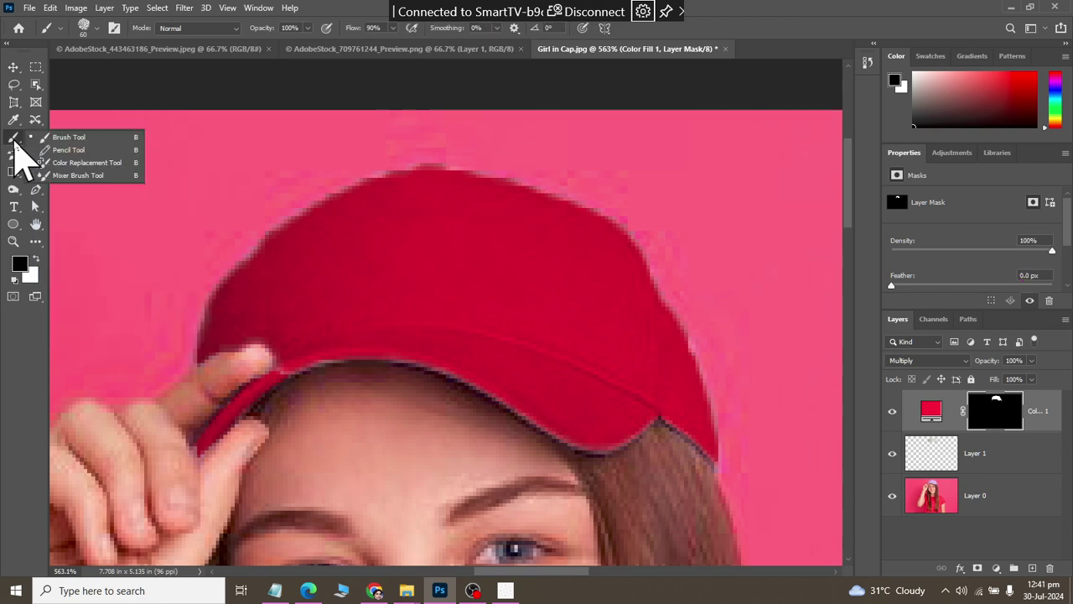
left_click(75, 138)
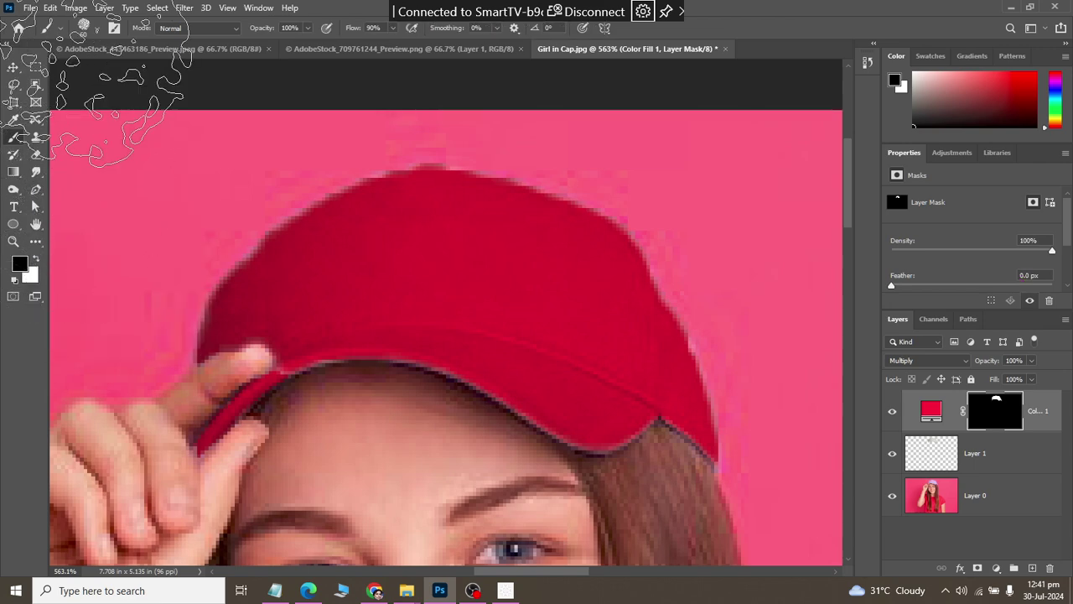
Choose the Soft Round brush preset and shrink it to a small size
left_click(98, 33)
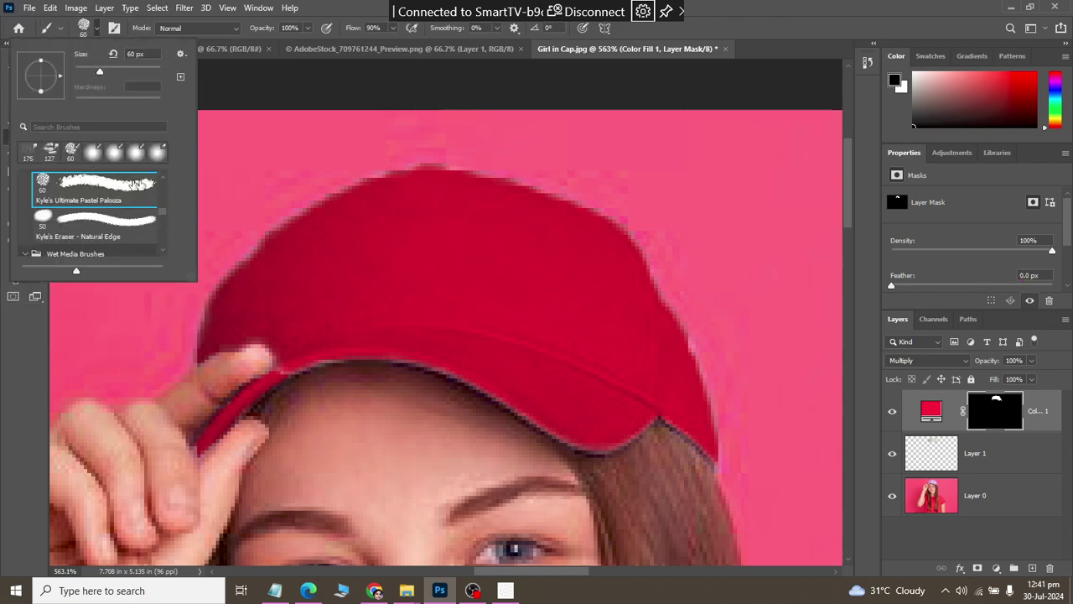
left_click_drag(166, 215, 167, 179)
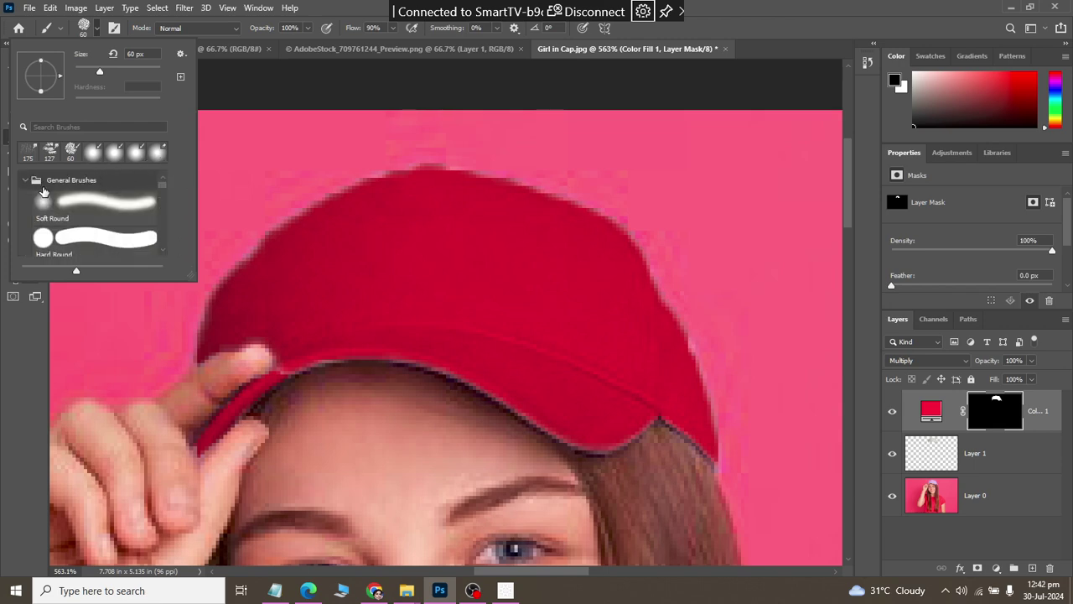
left_click(47, 201)
key("Return")
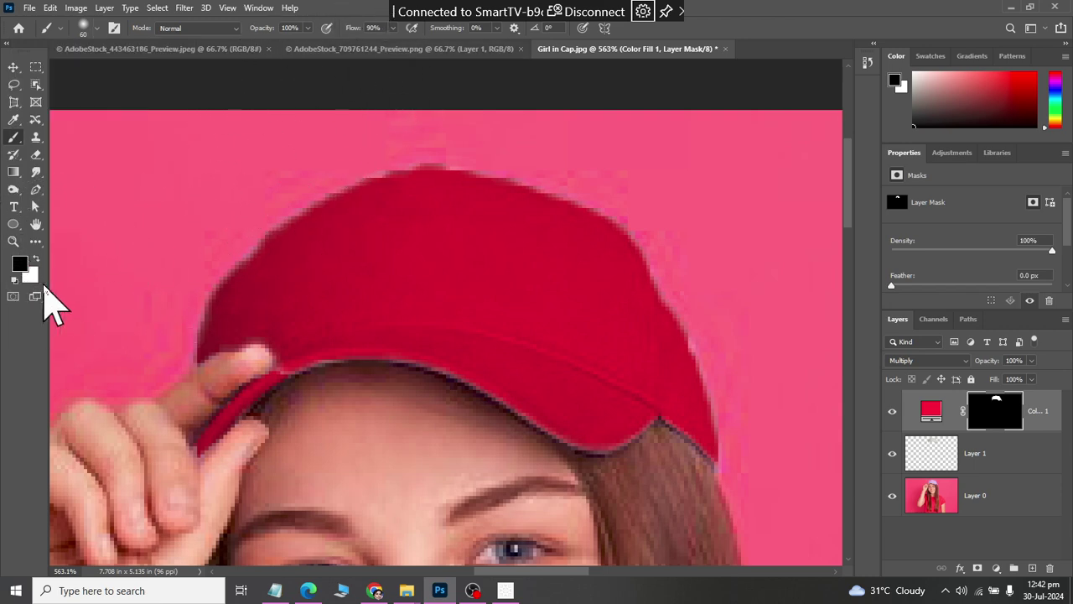
key("bracketleft")
key("bracketleft")
key("bracketleft")
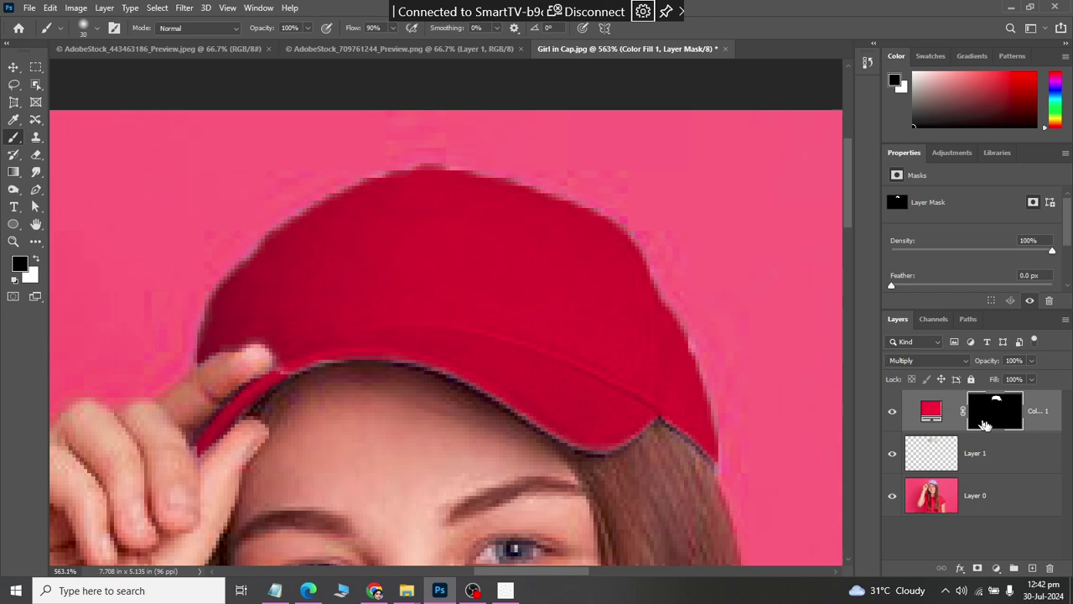
Undo the black stroke and paint white on the mask along the cap's left edge
scroll(383, 248, "up", 1)
key("bracketleft")
key("bracketleft")
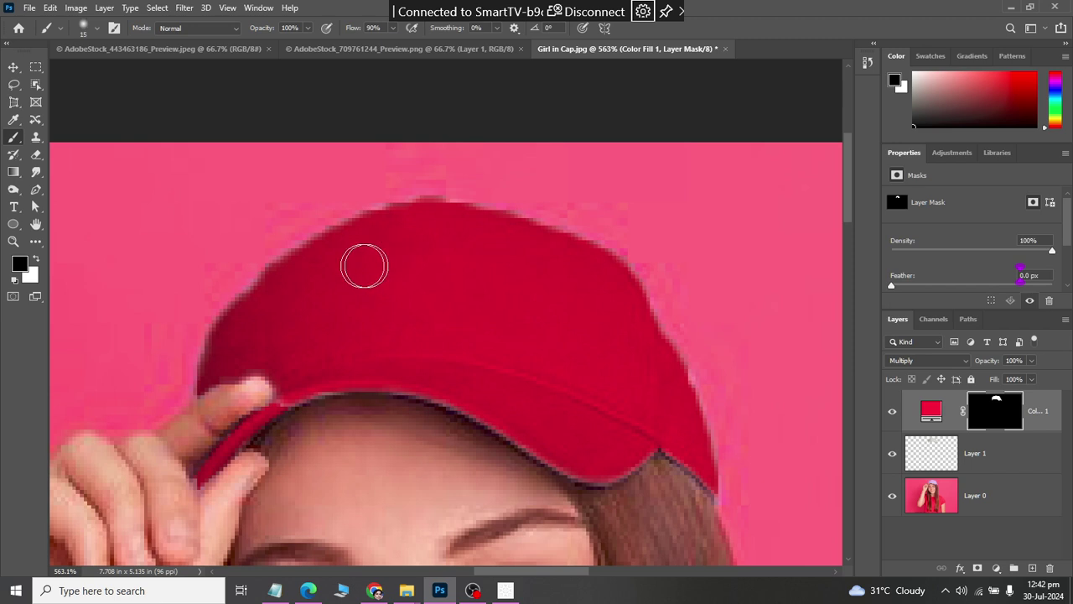
mouse_move(209, 355)
left_mouse_down()
mouse_move(225, 311)
mouse_move(317, 267)
left_mouse_up()
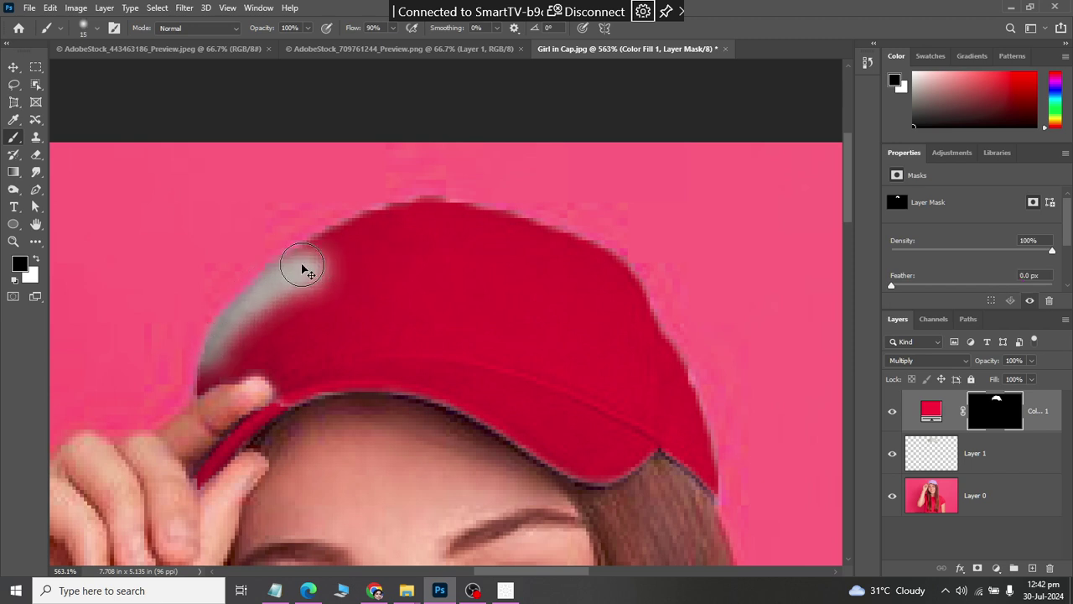
key("ctrl+z")
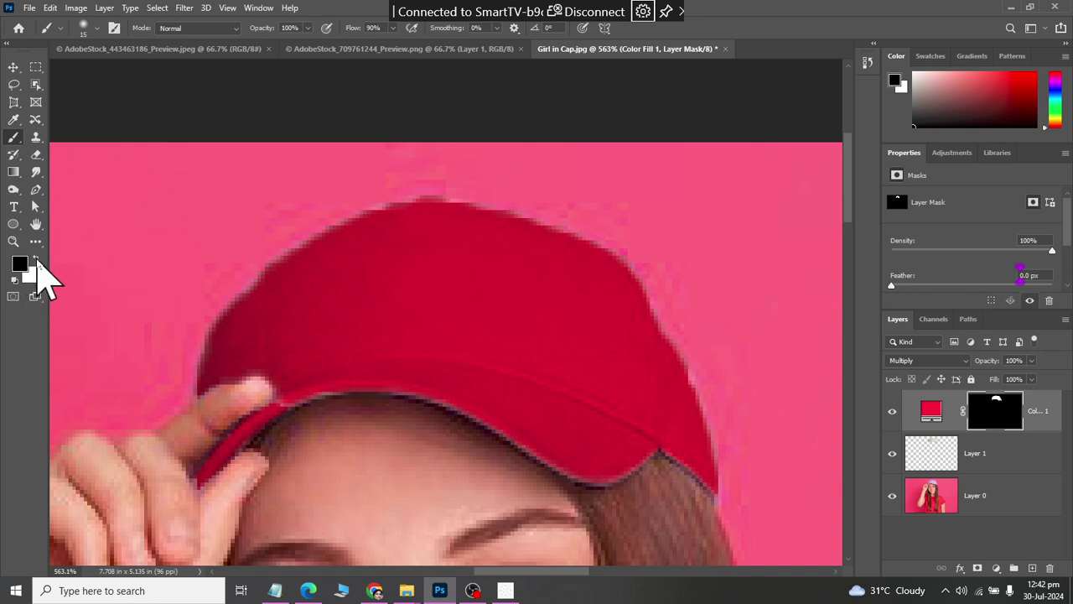
left_click(37, 261)
scroll(218, 347, "up", 2)
scroll(207, 378, "up", 2)
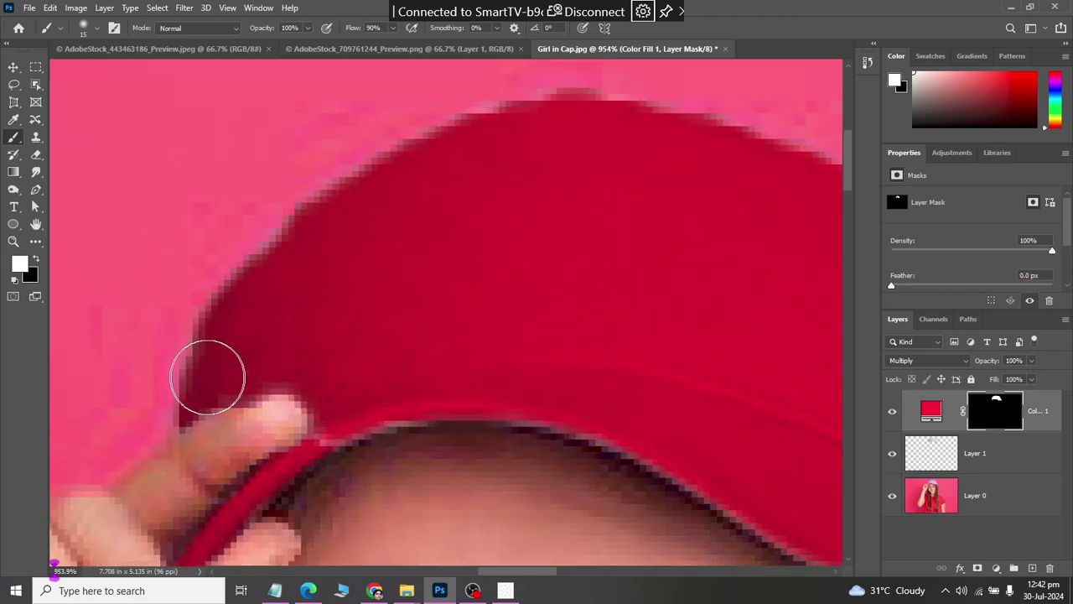
left_click_drag(207, 378, 231, 381)
key("bracketleft")
key("bracketleft")
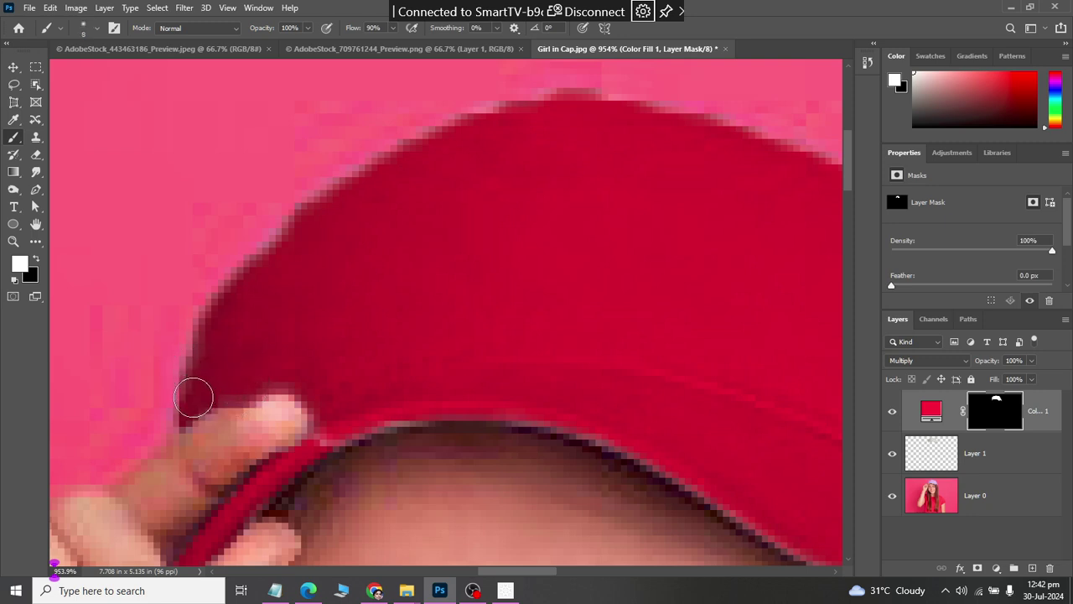
mouse_move(194, 398)
left_mouse_down()
mouse_move(201, 345)
mouse_move(229, 300)
mouse_move(335, 184)
mouse_move(455, 130)
mouse_move(537, 110)
mouse_move(613, 113)
mouse_move(696, 126)
mouse_move(769, 178)
left_mouse_up()
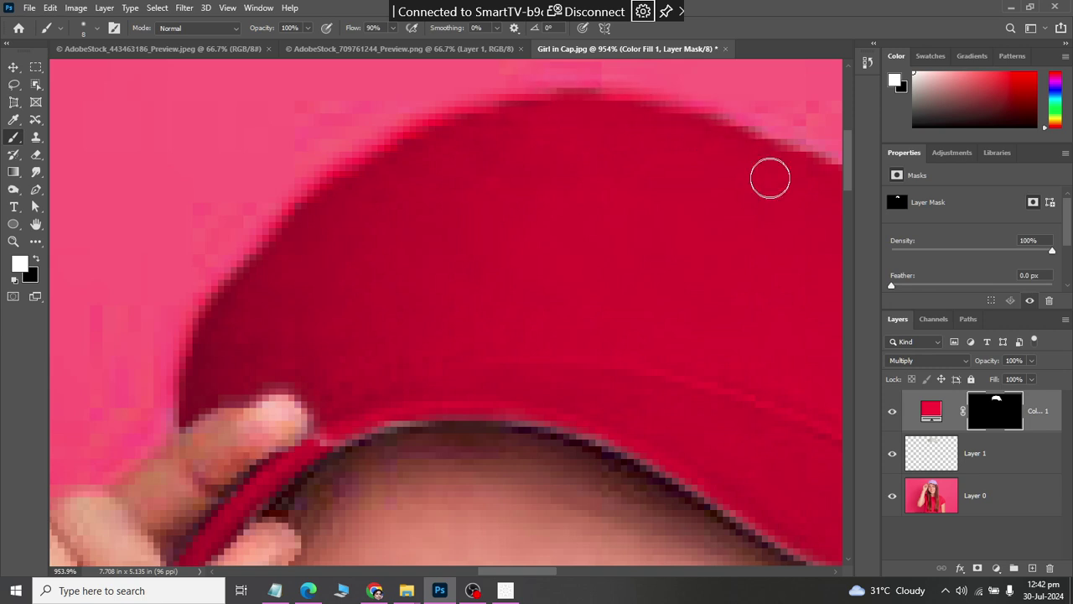
Paint the mask along the cap's top edge to cover the pink fringe
scroll(637, 277, "right", 2)
scroll(622, 277, "right", 2)
scroll(611, 275, "right", 2)
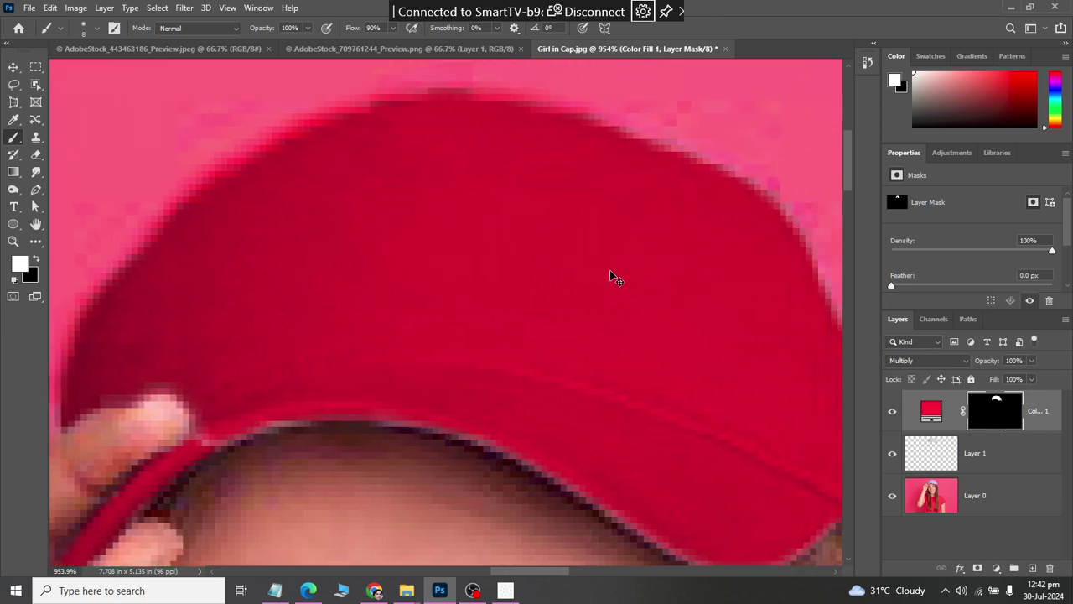
scroll(612, 277, "right", 3)
scroll(571, 239, "right", 3)
scroll(491, 156, "right", 2)
scroll(374, 149, "right", 2)
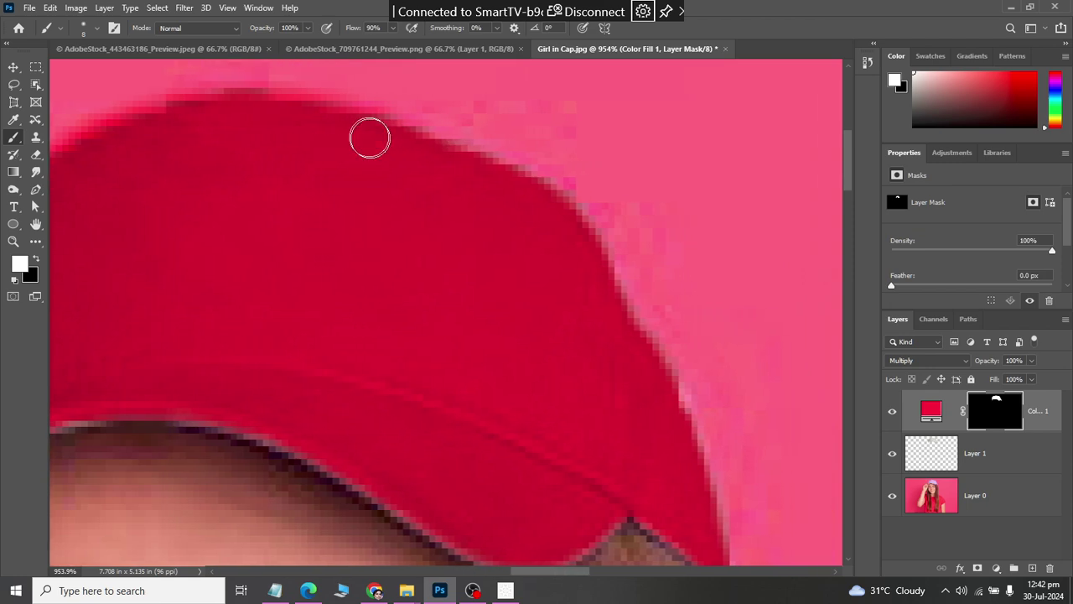
scroll(369, 139, "right", 1)
scroll(302, 134, "right", 1)
mouse_move(298, 135)
left_mouse_down()
mouse_move(427, 173)
mouse_move(512, 221)
mouse_move(598, 378)
mouse_move(651, 548)
left_mouse_up()
Extend the red fill over the pink fringe along the brim's lower edge
scroll(546, 398, "down", 3)
scroll(551, 397, "down", 3)
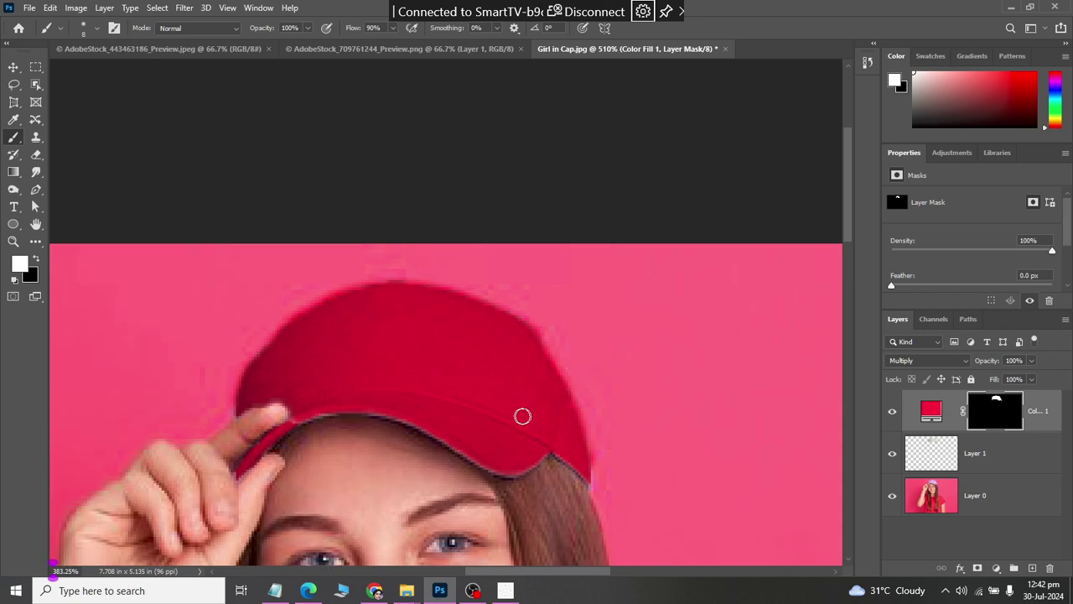
scroll(503, 385, "up", 3)
scroll(521, 356, "up", 3)
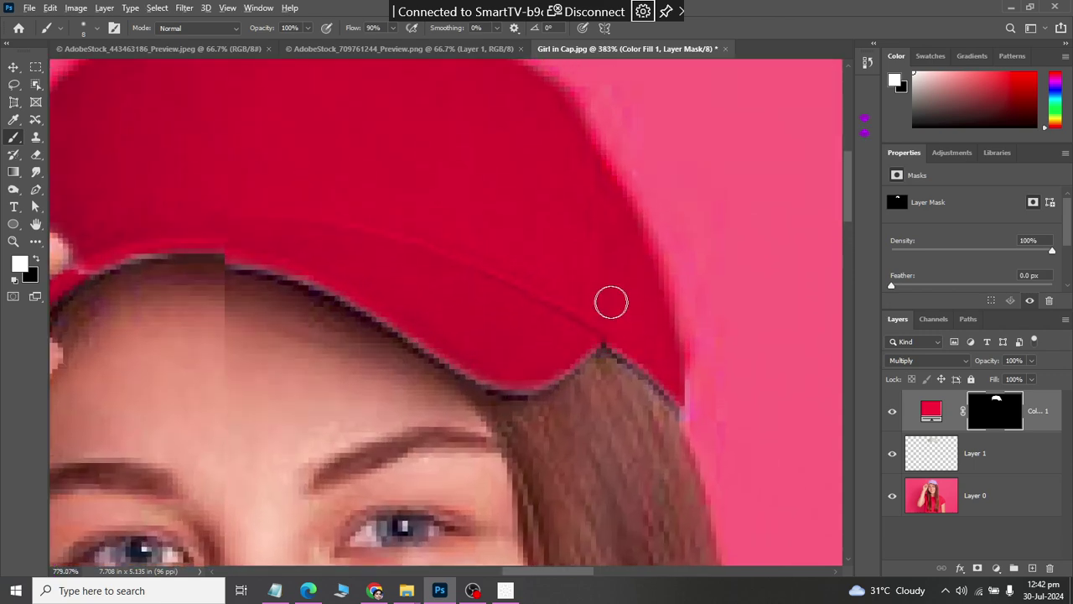
scroll(662, 369, "up", 3)
mouse_move(695, 413)
left_mouse_down()
mouse_move(628, 355)
mouse_move(565, 323)
mouse_move(510, 364)
mouse_move(450, 378)
mouse_move(230, 271)
mouse_move(87, 221)
left_mouse_up()
Paint the red fill into the brim strip near the fingers, then zoom out to the whole image
scroll(84, 227, "left", 1)
scroll(84, 226, "left", 2)
scroll(84, 226, "left", 2)
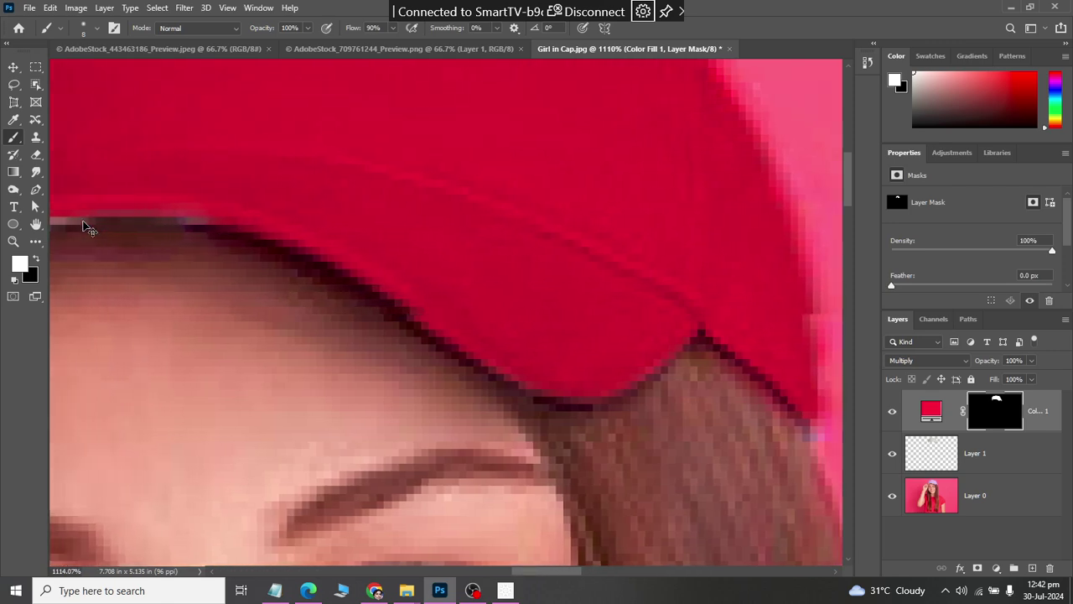
scroll(92, 227, "left", 2)
scroll(101, 226, "left", 2)
scroll(113, 225, "left", 2)
scroll(118, 224, "left", 2)
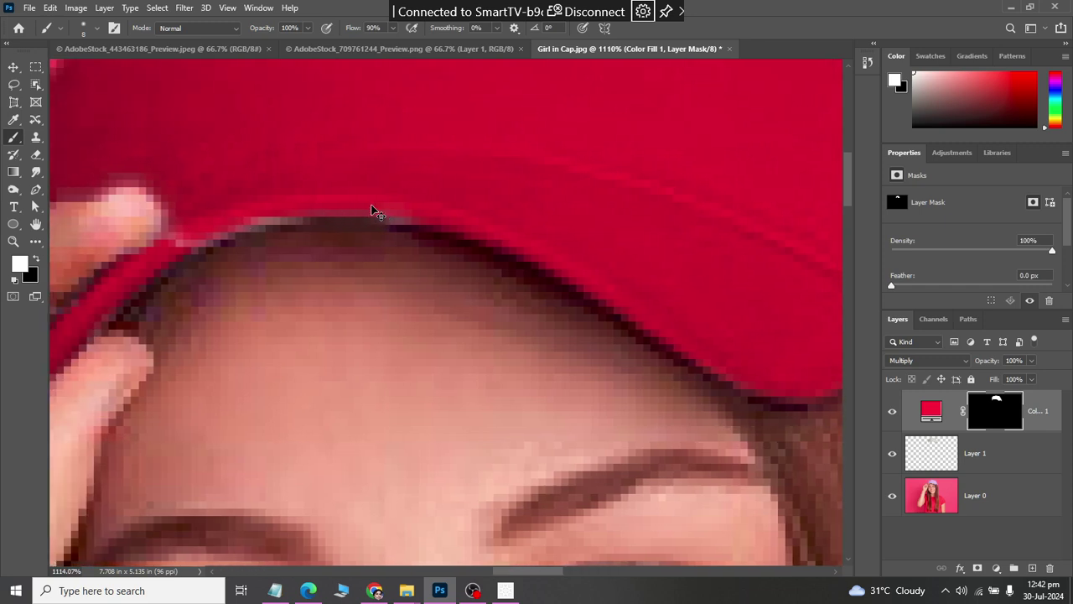
scroll(371, 211, "left", 2)
scroll(391, 226, "left", 2)
scroll(523, 211, "left", 2)
scroll(520, 210, "left", 2)
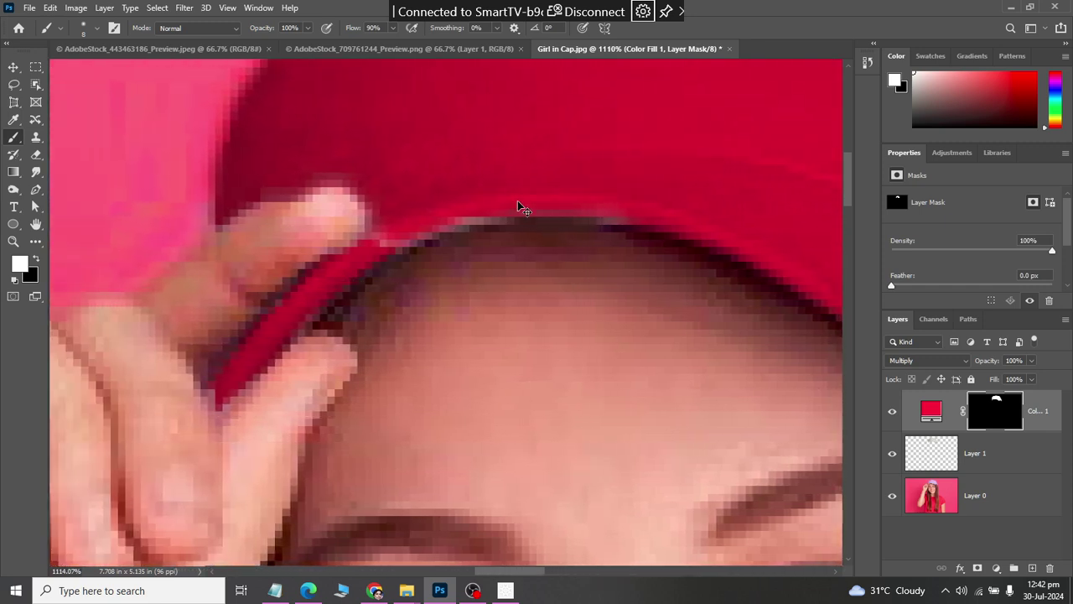
scroll(520, 201, "left", 2)
mouse_move(702, 204)
left_mouse_down()
mouse_move(556, 192)
mouse_move(445, 234)
left_mouse_up()
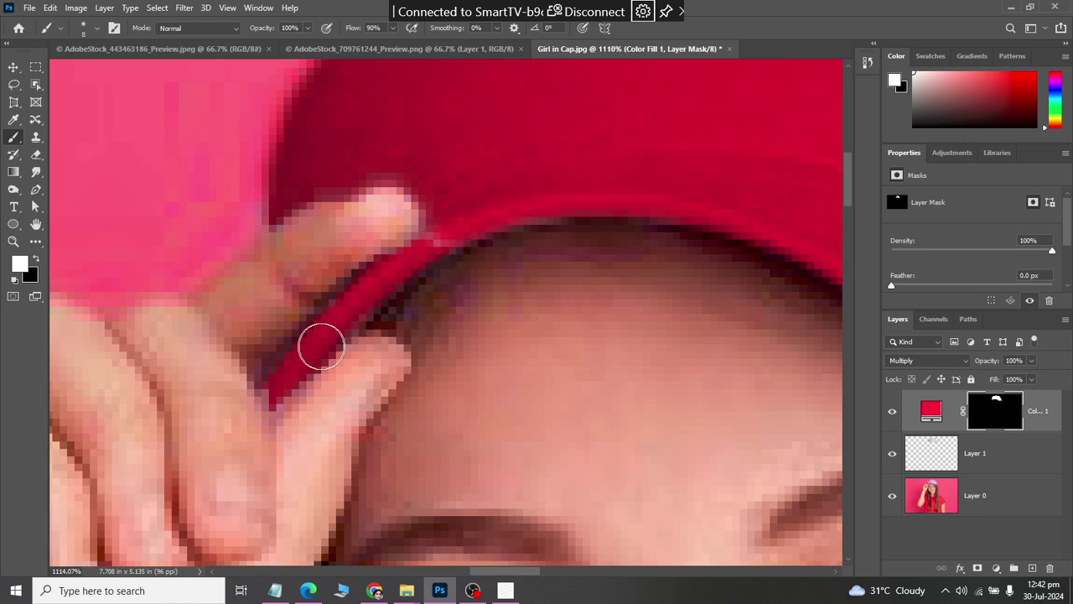
scroll(296, 184, "down", 2)
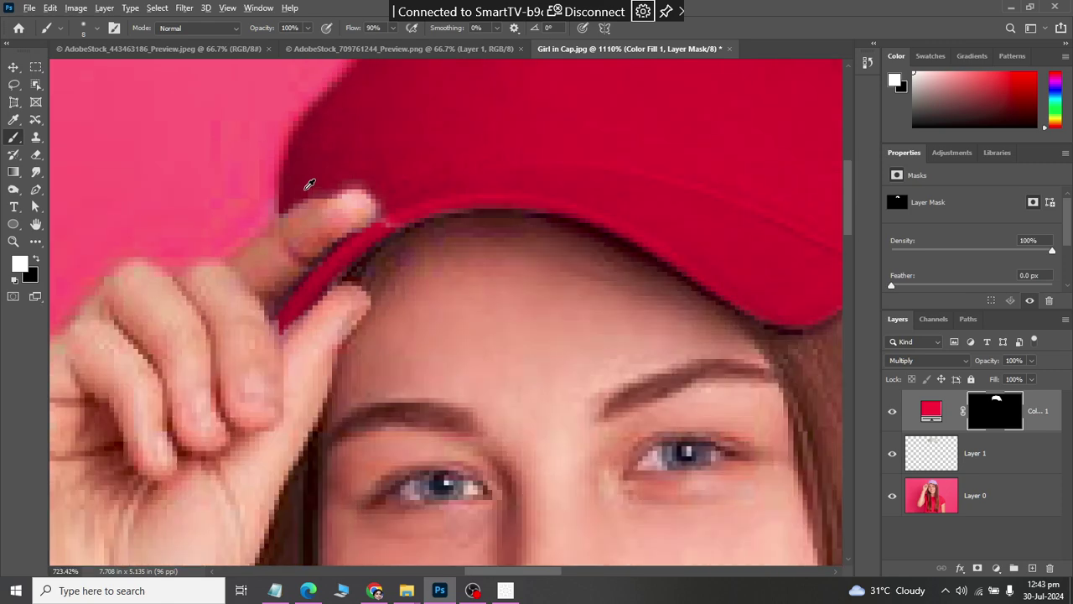
scroll(301, 185, "down", 2)
scroll(303, 184, "down", 2)
scroll(310, 182, "down", 2)
scroll(311, 183, "down", 2)
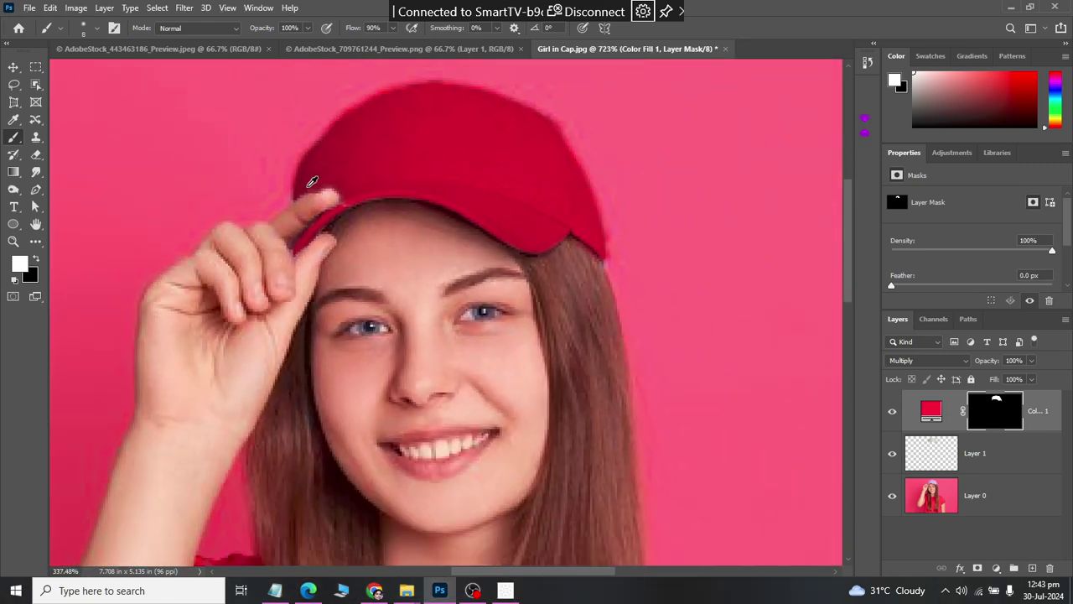
scroll(310, 183, "down", 2)
scroll(311, 183, "down", 2)
scroll(312, 182, "down", 2)
scroll(312, 182, "down", 2)
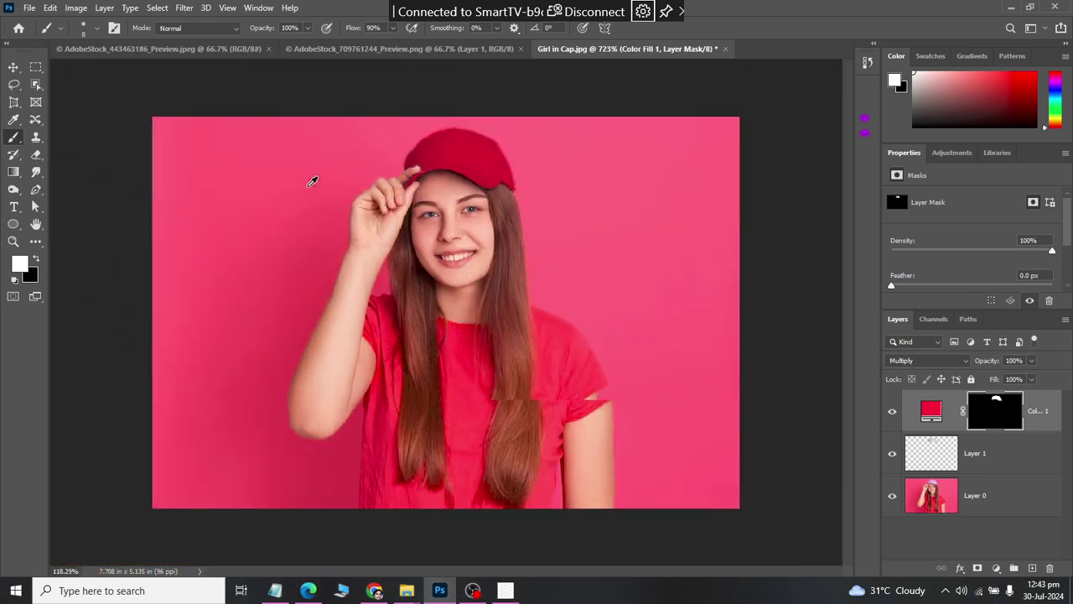
scroll(312, 182, "down", 2)
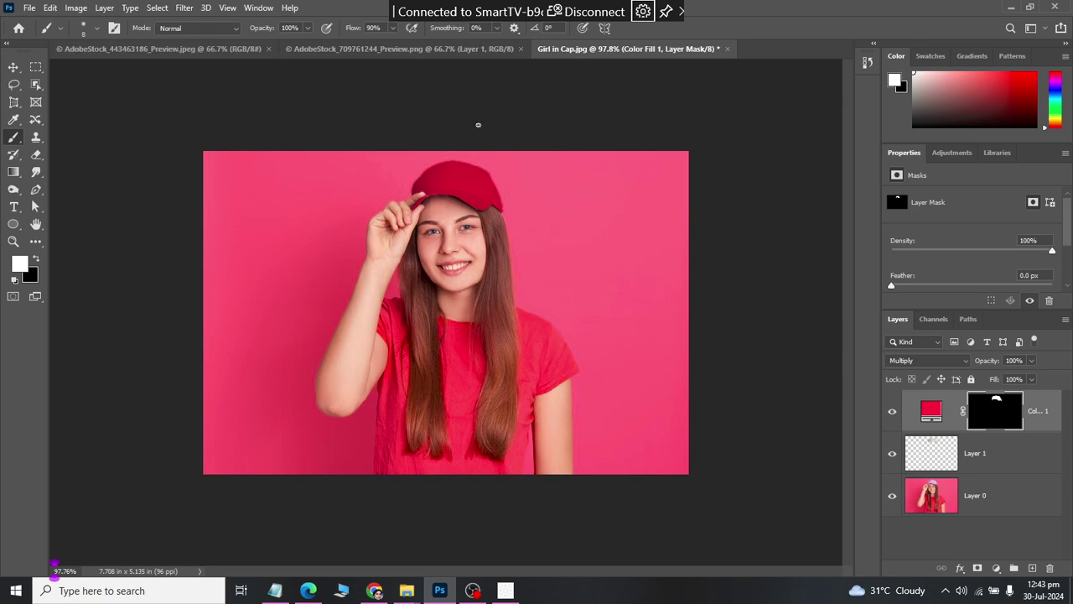
scroll(468, 147, "up", 2)
scroll(778, 400, "up", 2)
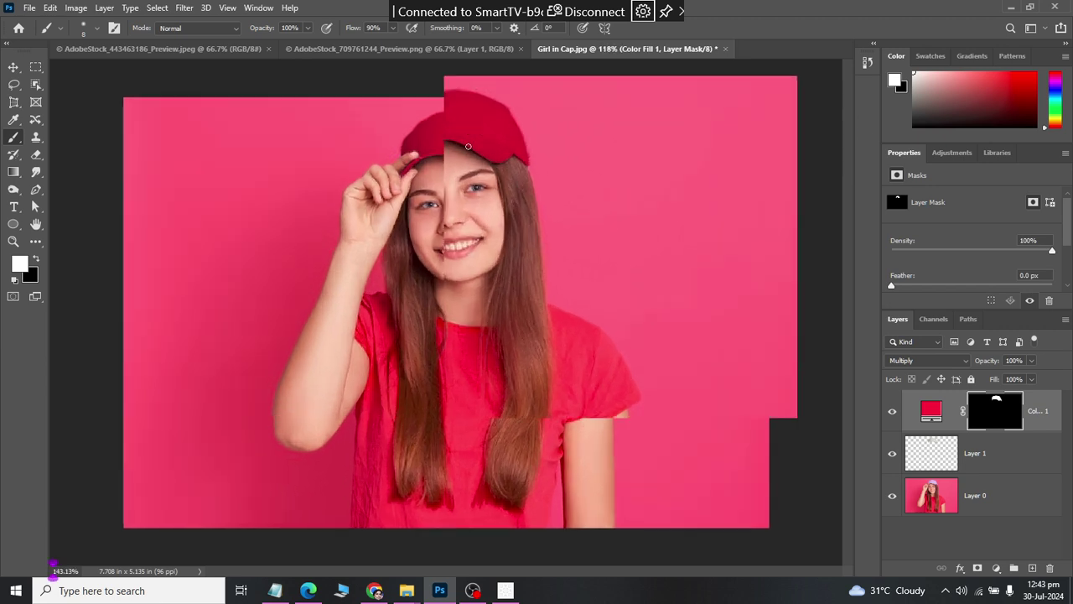
Add a Levels adjustment layer above the cap's color fill
left_click(935, 415)
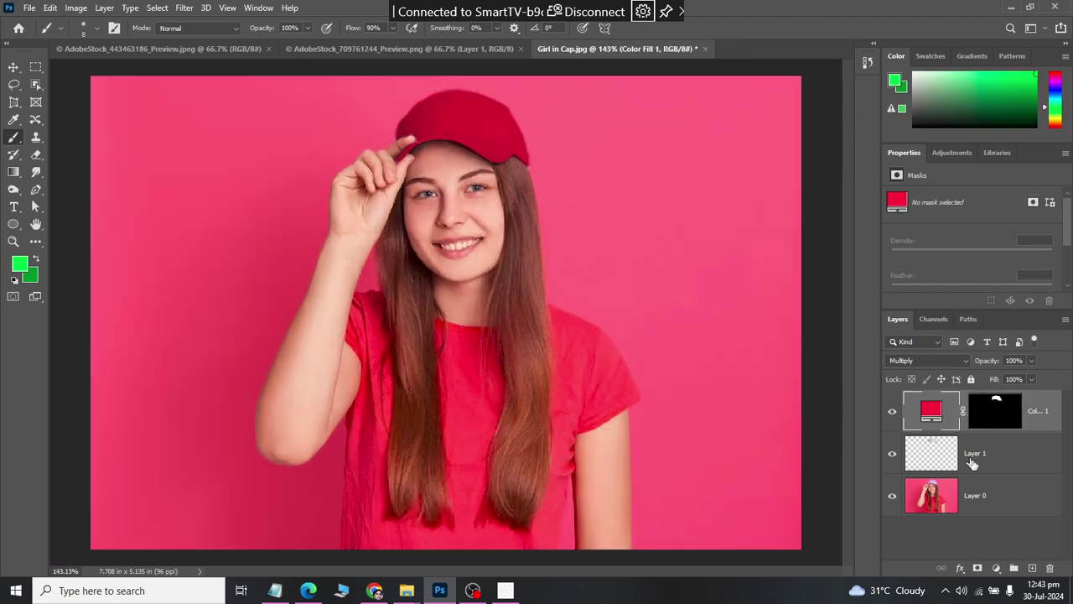
left_click(998, 569)
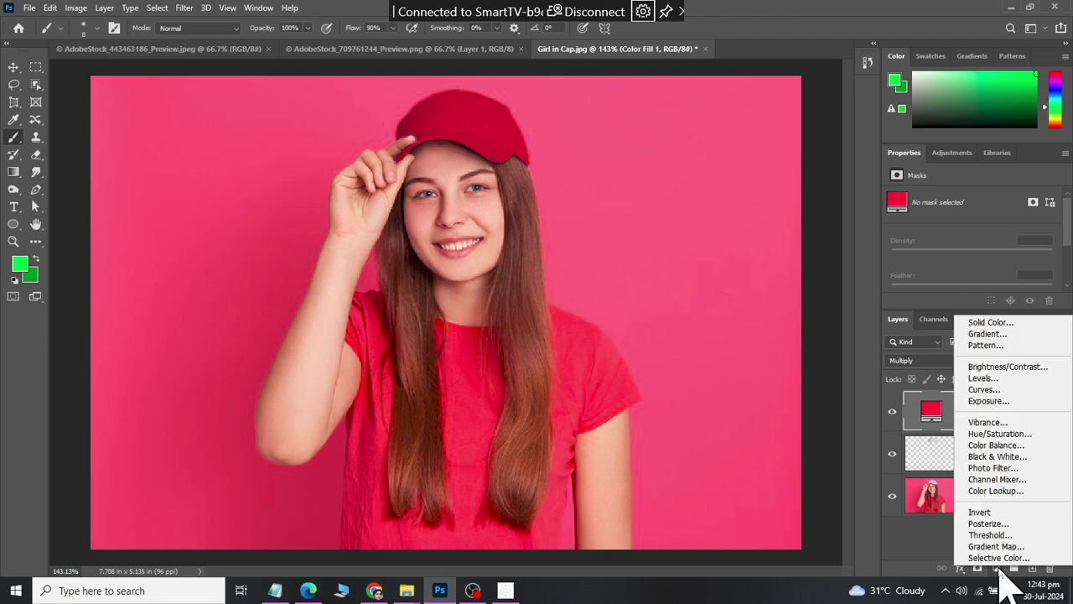
left_click(996, 400)
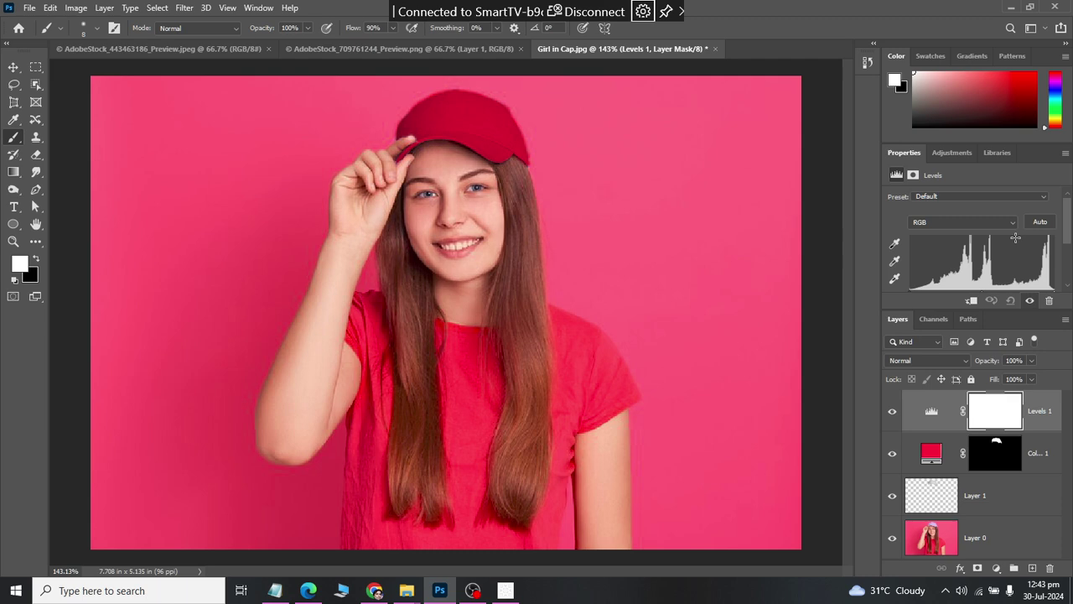
left_click(913, 175)
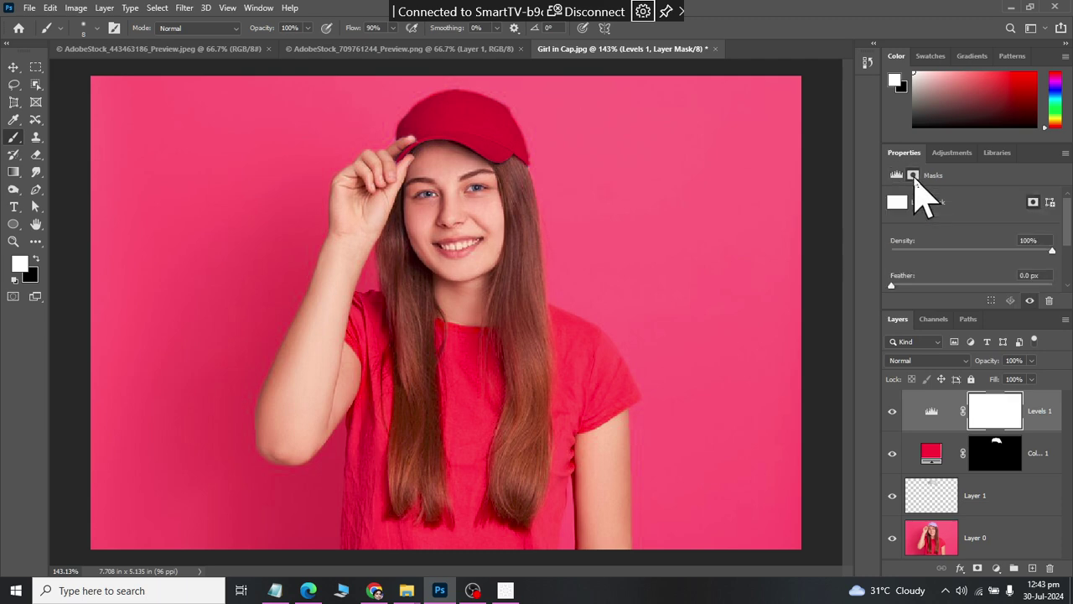
left_click(897, 176)
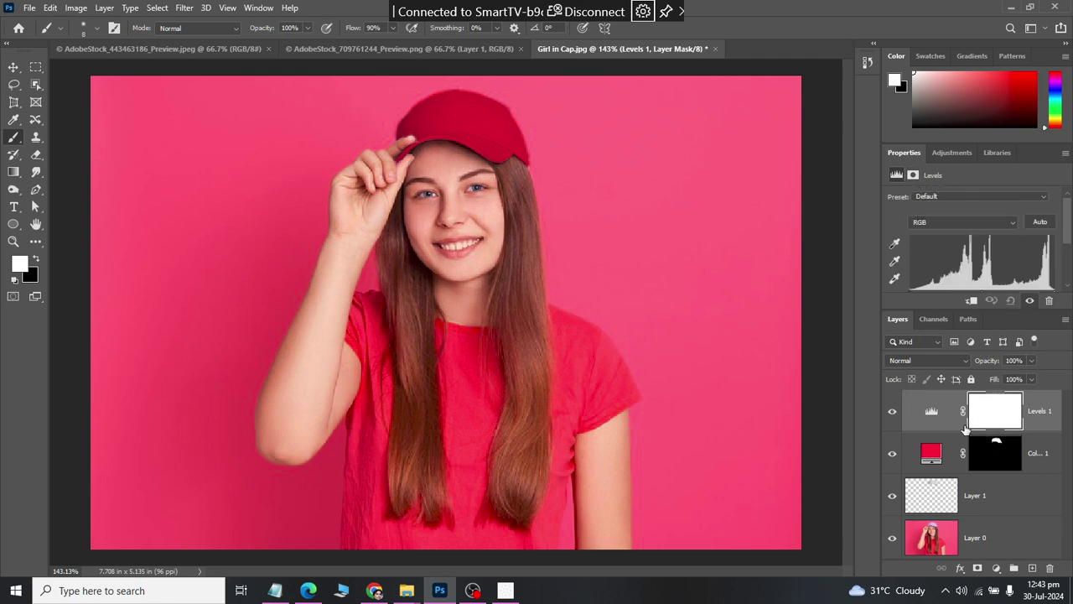
Replace the unclipped Levels layer with a new Levels layer clipped to the color fill
left_click_drag(964, 430, 1050, 568)
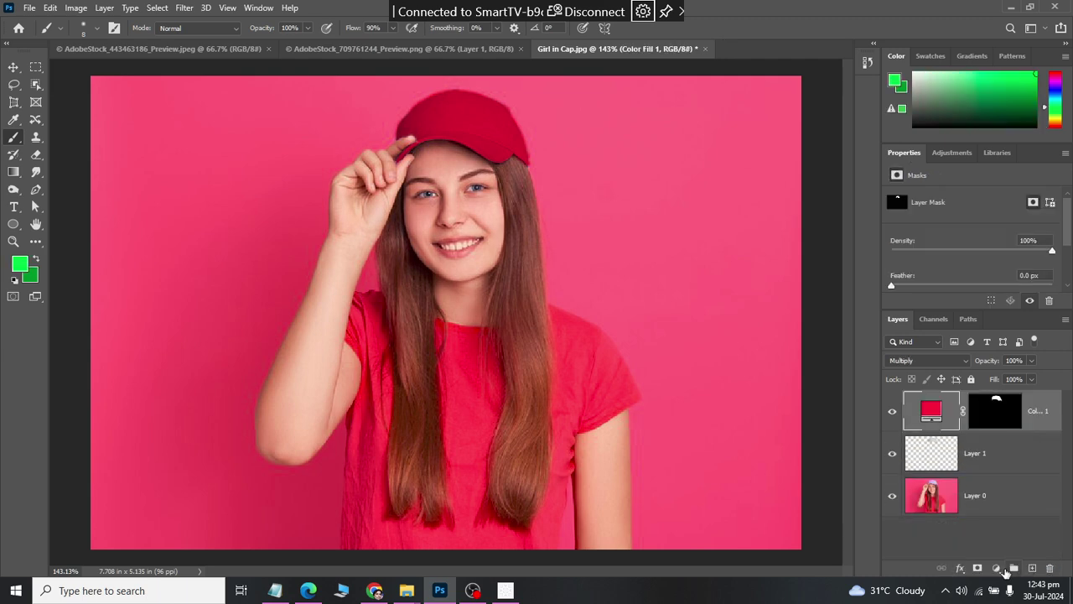
left_click(996, 568)
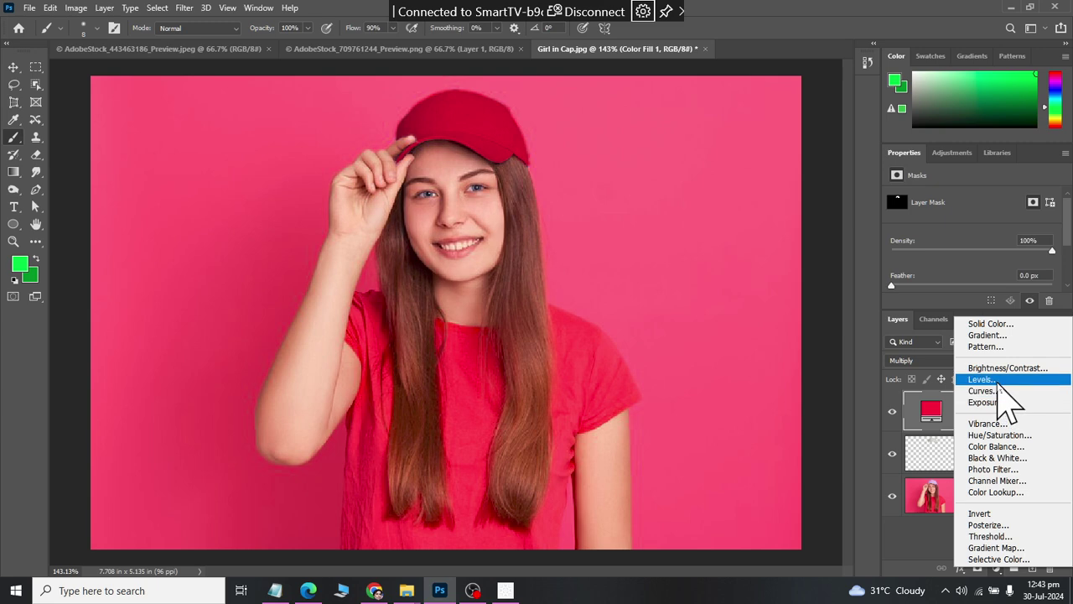
left_click(996, 380)
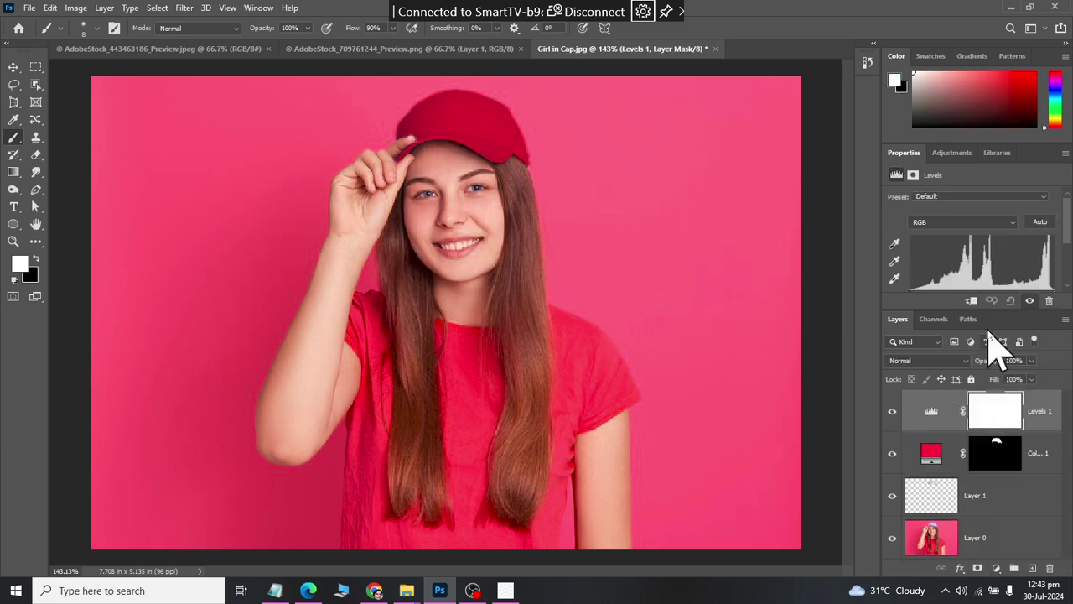
left_click(935, 411)
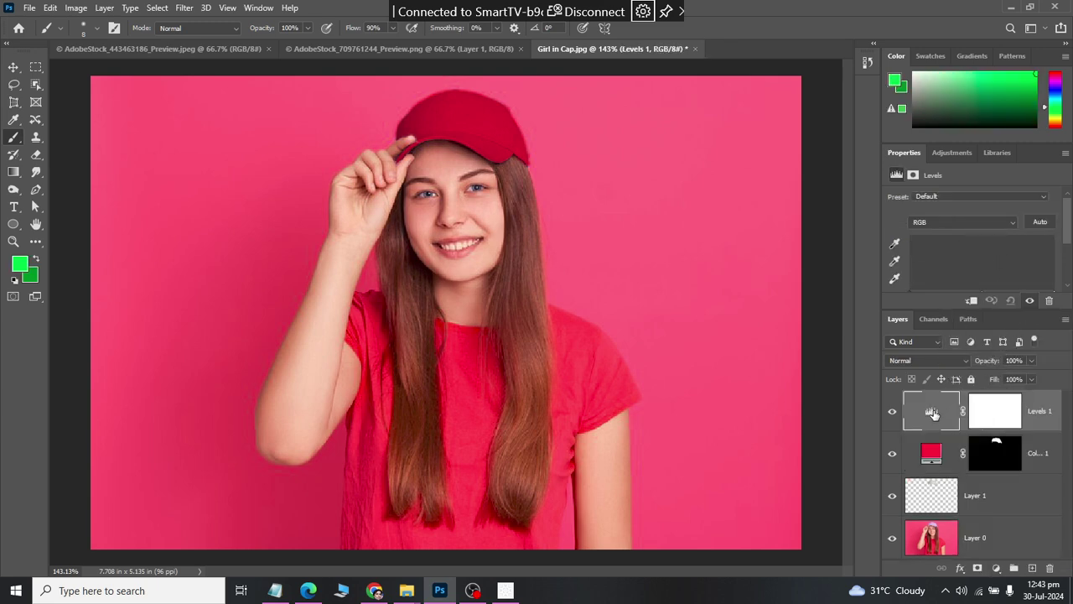
left_click(972, 301)
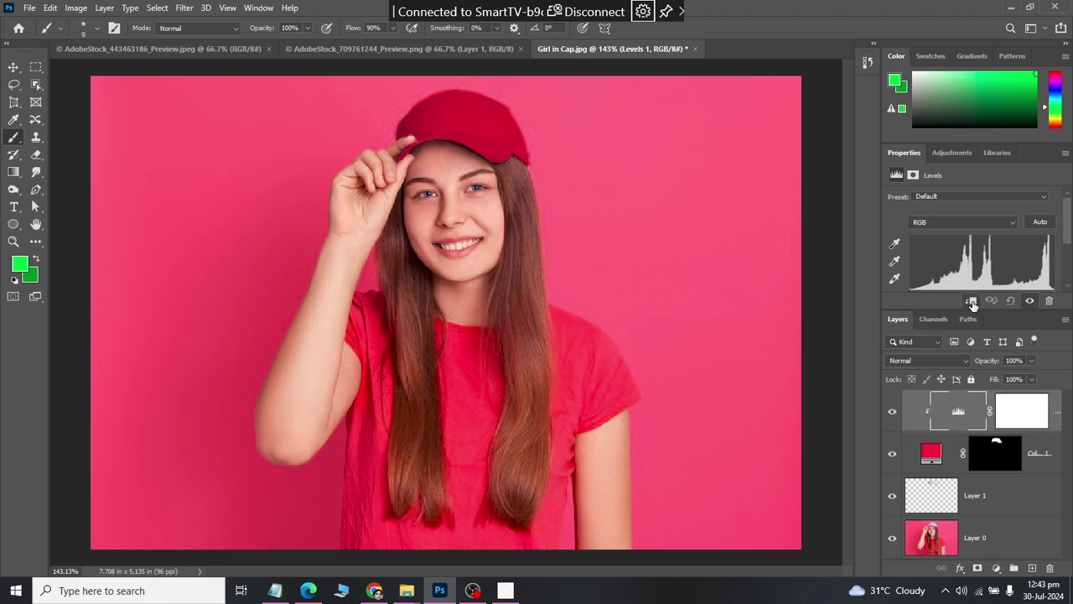
Check the Levels layer's adjustments and mask panels, ending on the Levels settings
left_click(951, 154)
left_click(913, 155)
left_click(913, 175)
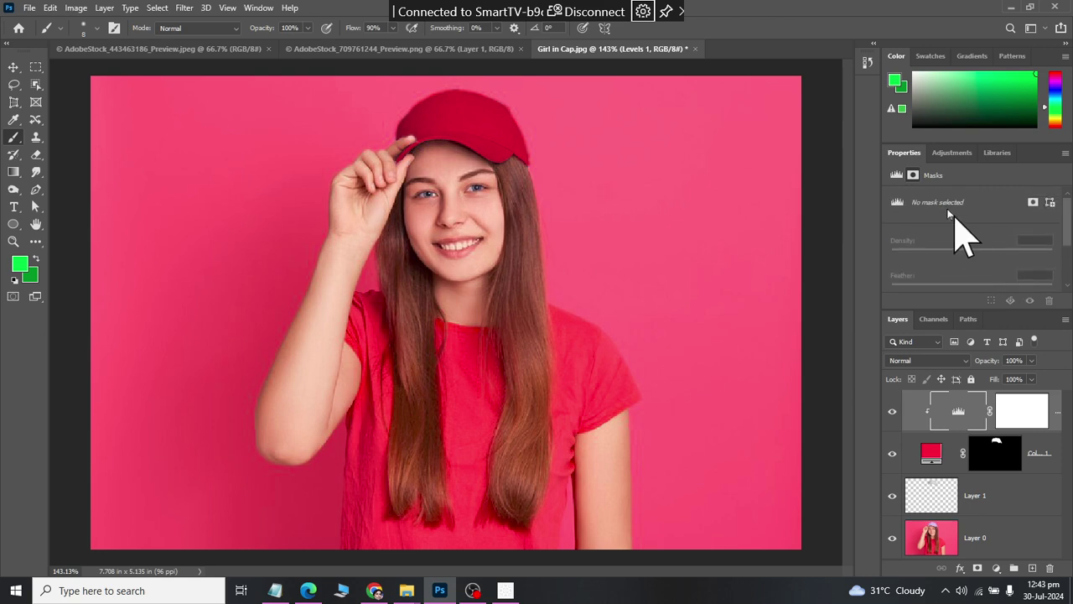
left_click(896, 175)
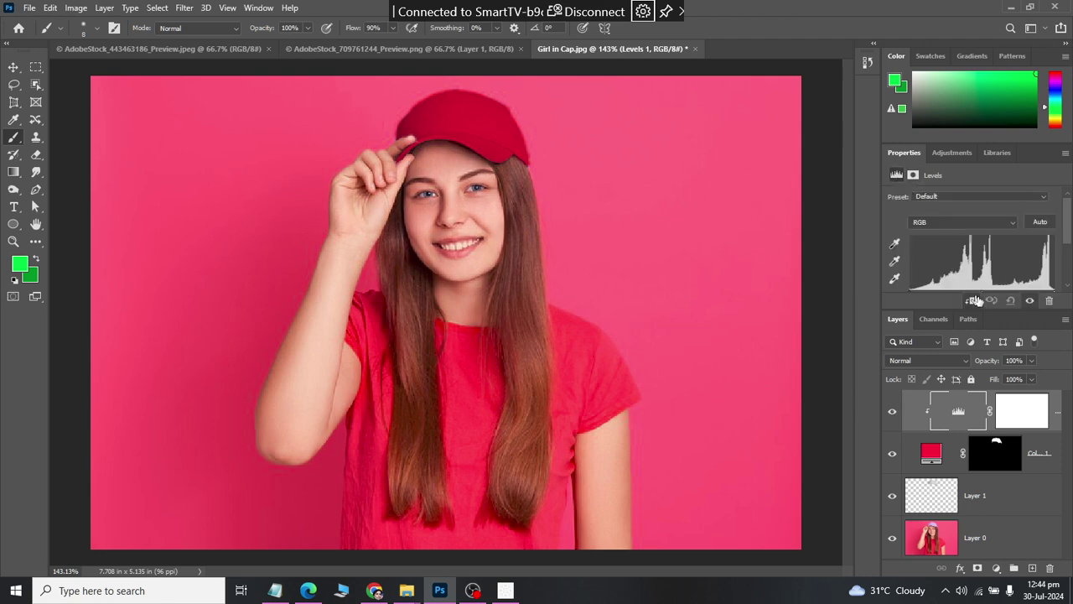
Set the Levels input values to black 17, midtone 1.16 and white 198
left_click_drag(1064, 239, 1070, 267)
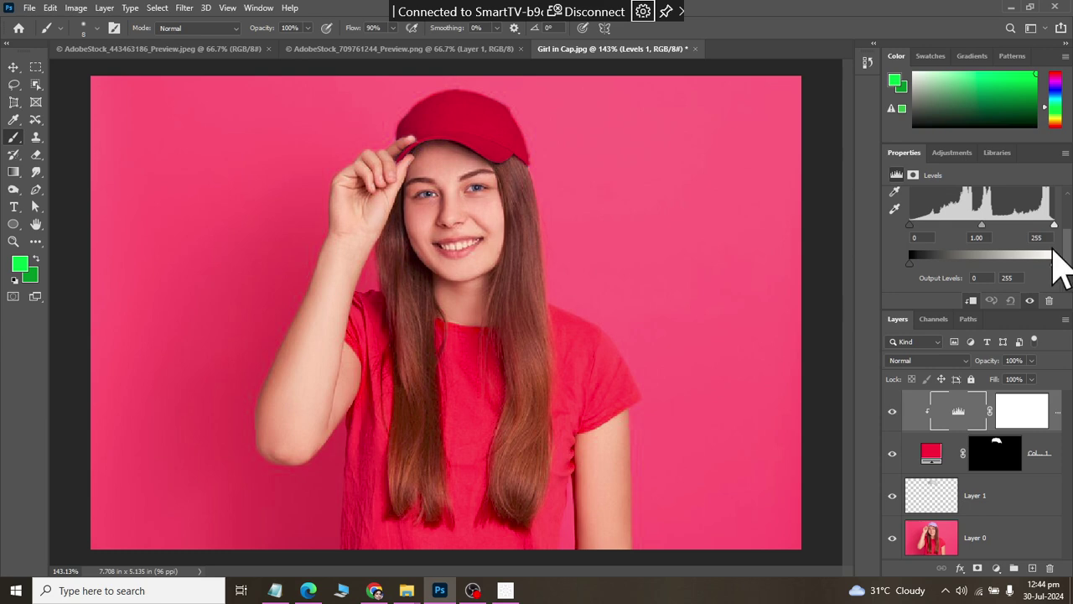
left_click_drag(1054, 225, 1040, 229)
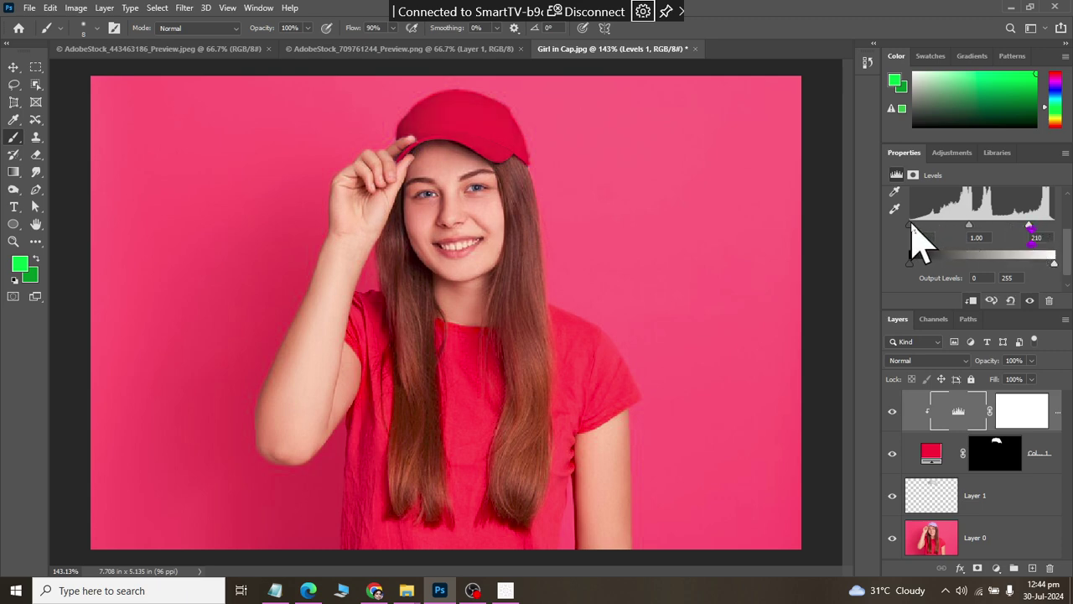
mouse_move(913, 228)
left_mouse_down()
mouse_move(983, 228)
mouse_move(968, 228)
left_mouse_up()
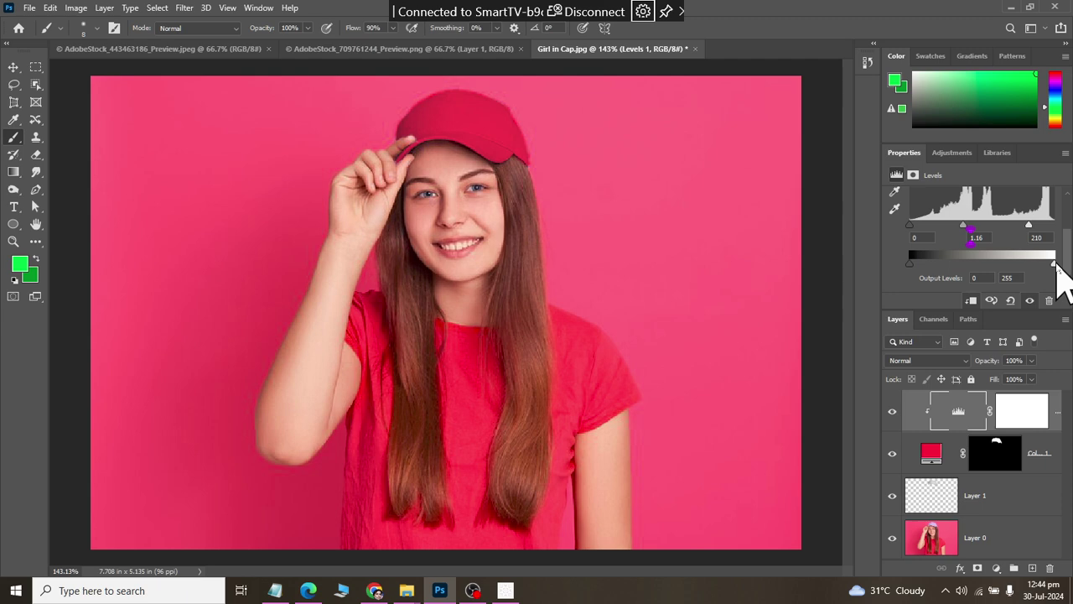
mouse_move(1054, 264)
left_mouse_down()
mouse_move(1038, 265)
mouse_move(1048, 270)
left_mouse_up()
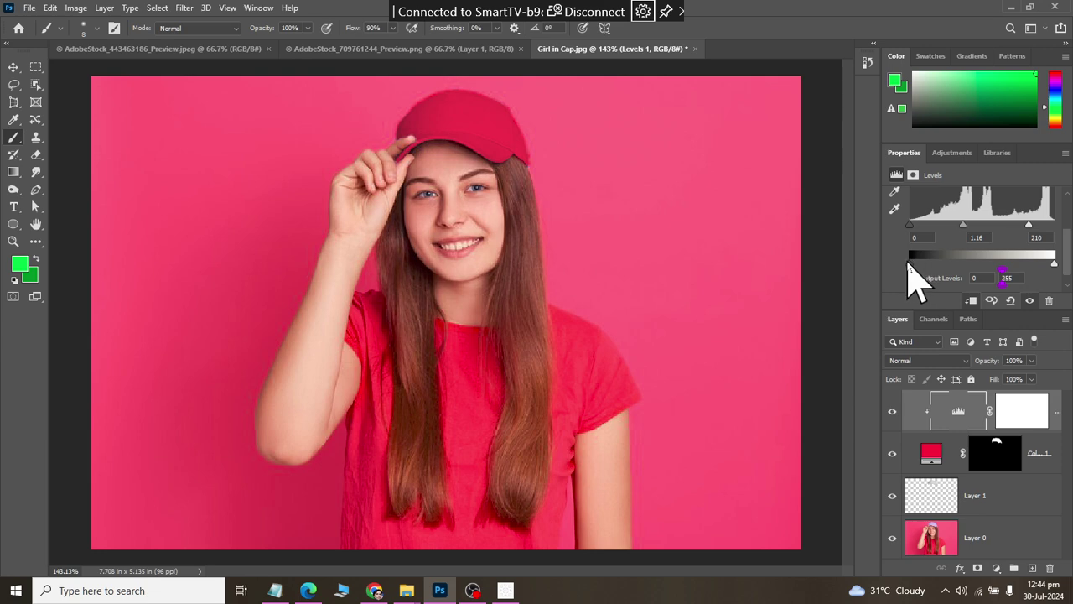
mouse_move(910, 265)
left_mouse_down()
mouse_move(924, 266)
mouse_move(907, 267)
left_mouse_up()
left_click_drag(913, 227, 920, 227)
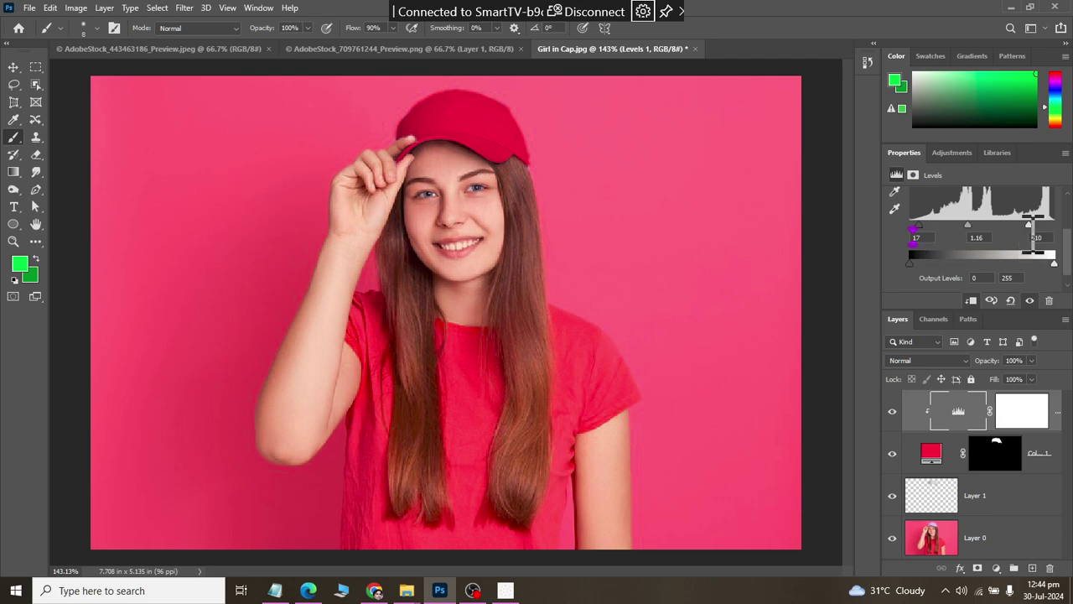
left_click_drag(1022, 226, 1024, 227)
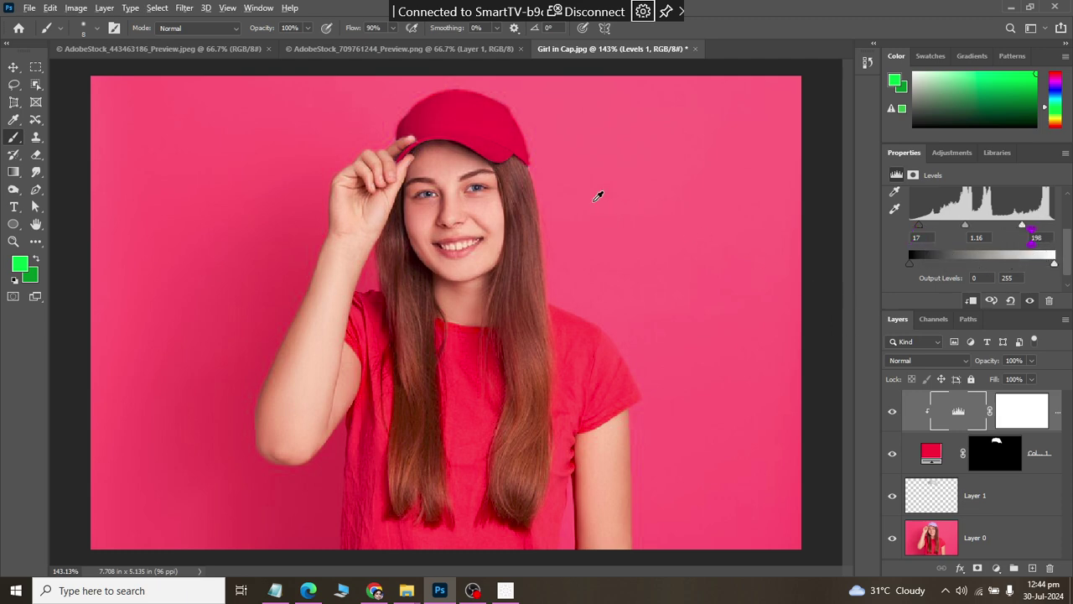
scroll(598, 196, "down", 3)
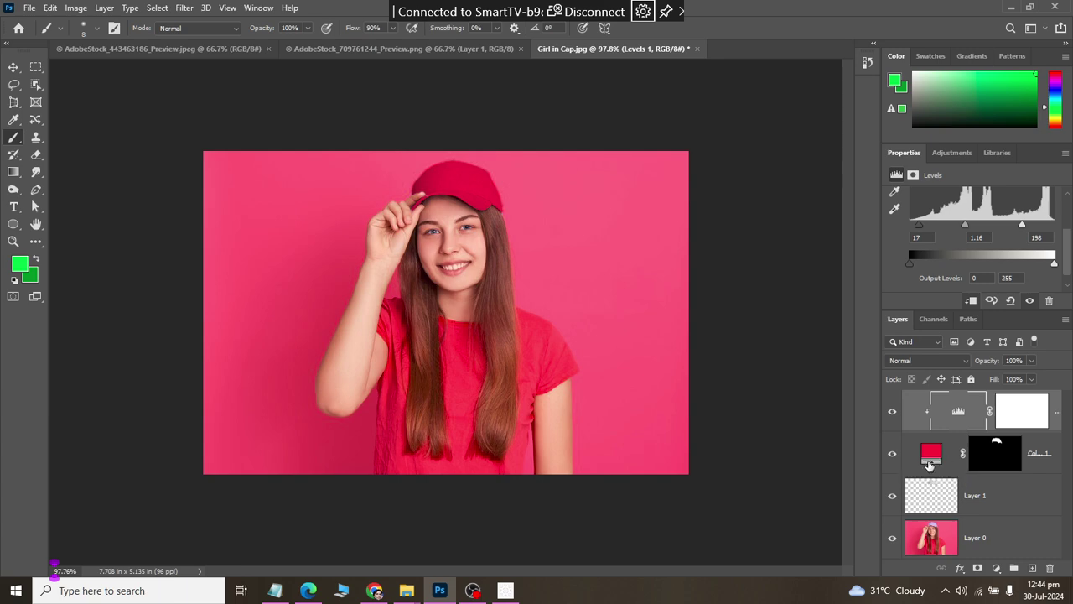
Change the Color Fill 1 layer's colour from red to green #0ba75c, keeping the cap's shading
double_click(929, 456)
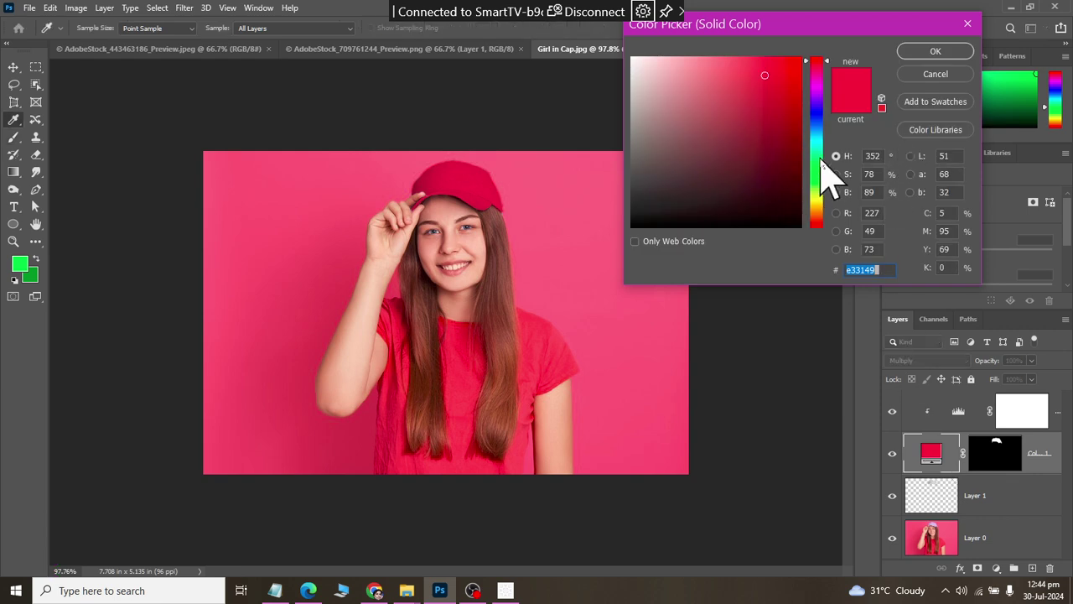
left_click(814, 157)
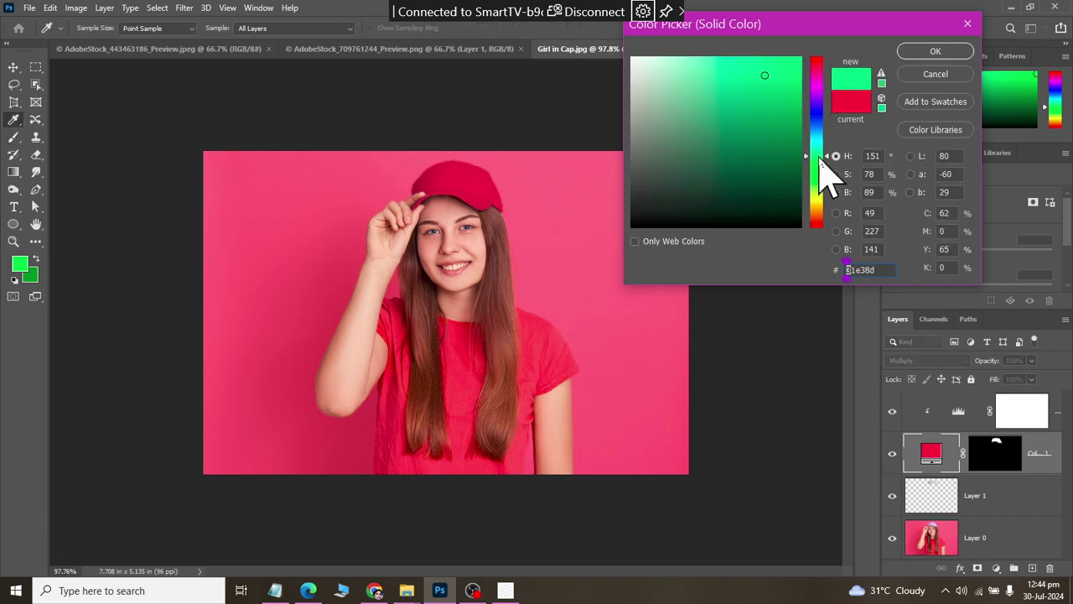
left_click(789, 116)
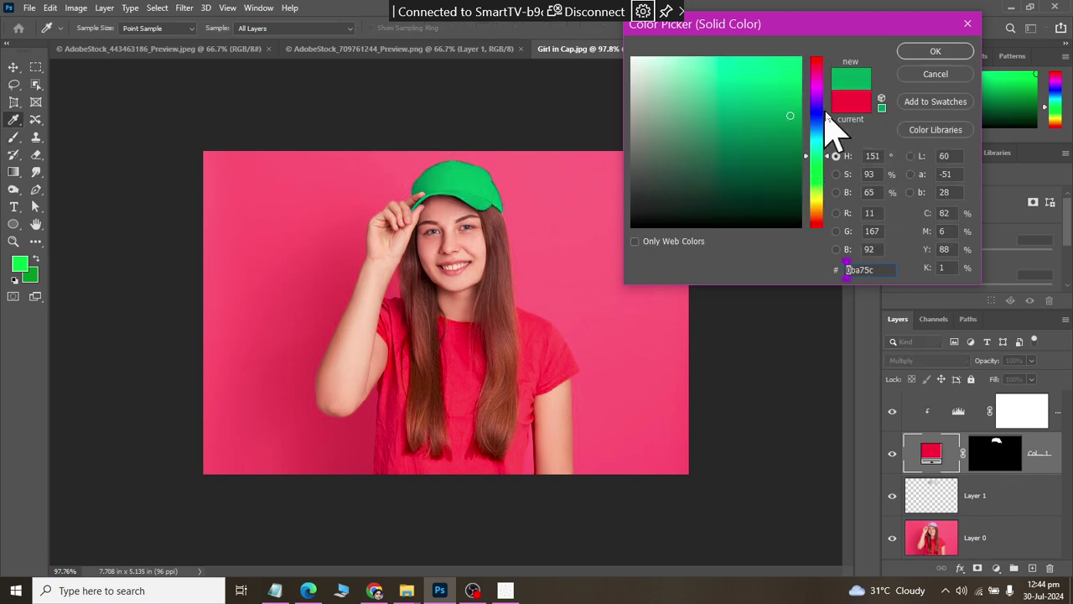
left_click(936, 52)
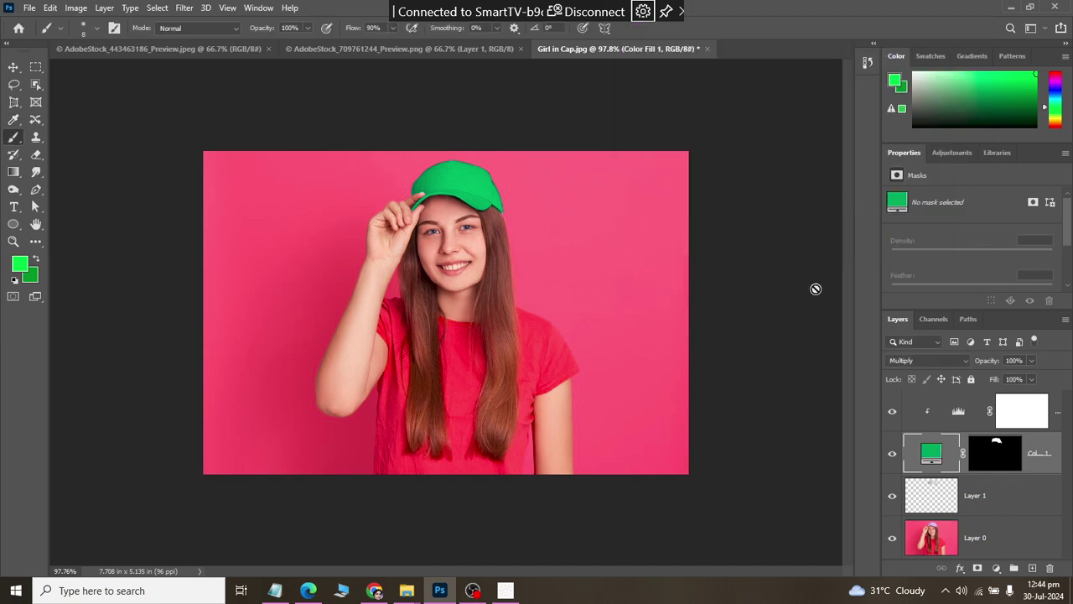